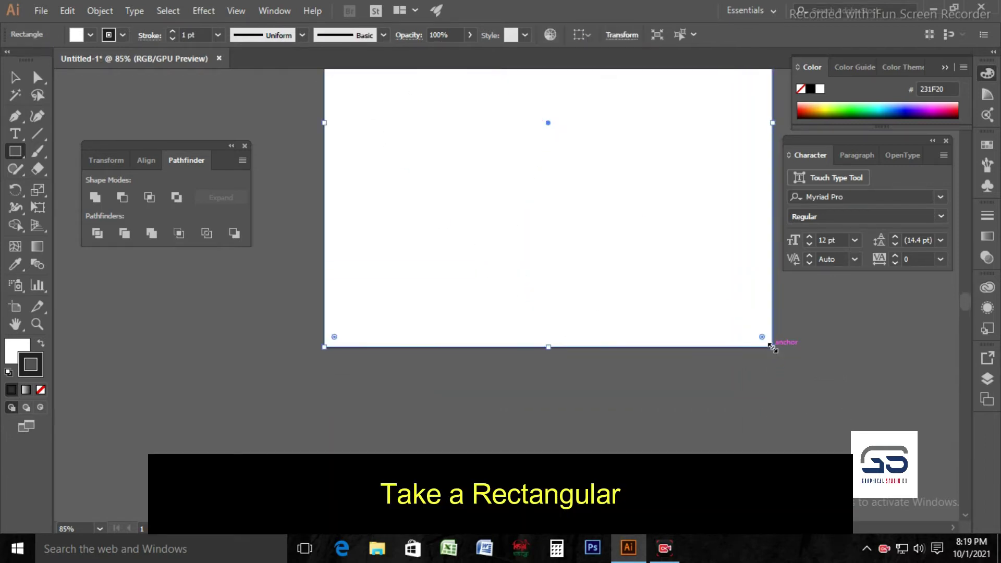
Step: Remove the stroke from the rectangle covering the artboard
{"action": "scroll", "coordinate": [772, 348], "scroll_direction": "up", "scroll_amount": 2}
{"action": "left_click", "coordinate": [22, 410]}
{"action": "left_click", "coordinate": [40, 391]}
{"action": "left_click", "coordinate": [15, 350]}
{"action": "left_click", "coordinate": [15, 77]}
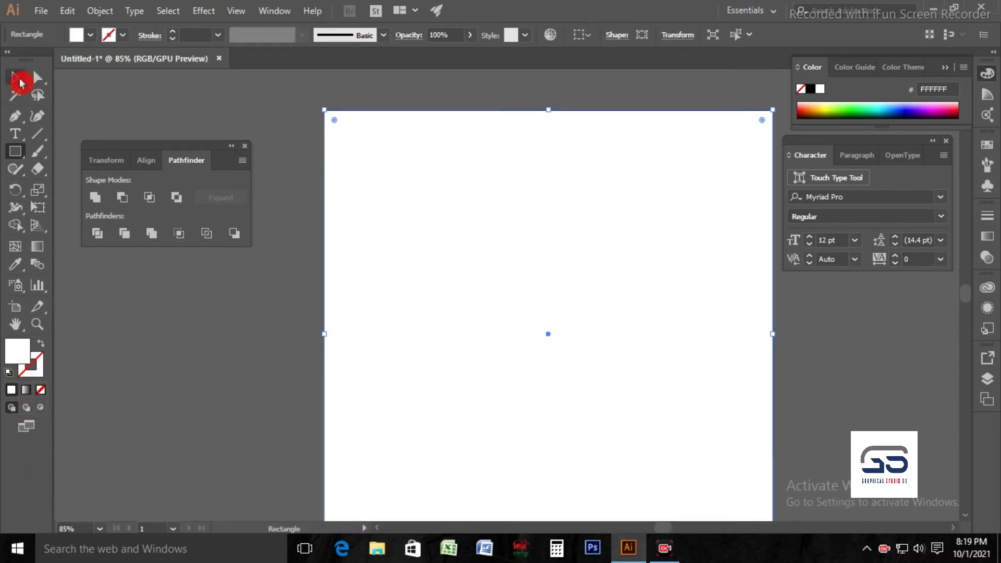
Step: Fill the artboard-sized rectangle with bright cyan-blue 15CBFF
{"action": "left_click", "coordinate": [141, 316]}
{"action": "left_click", "coordinate": [392, 263]}
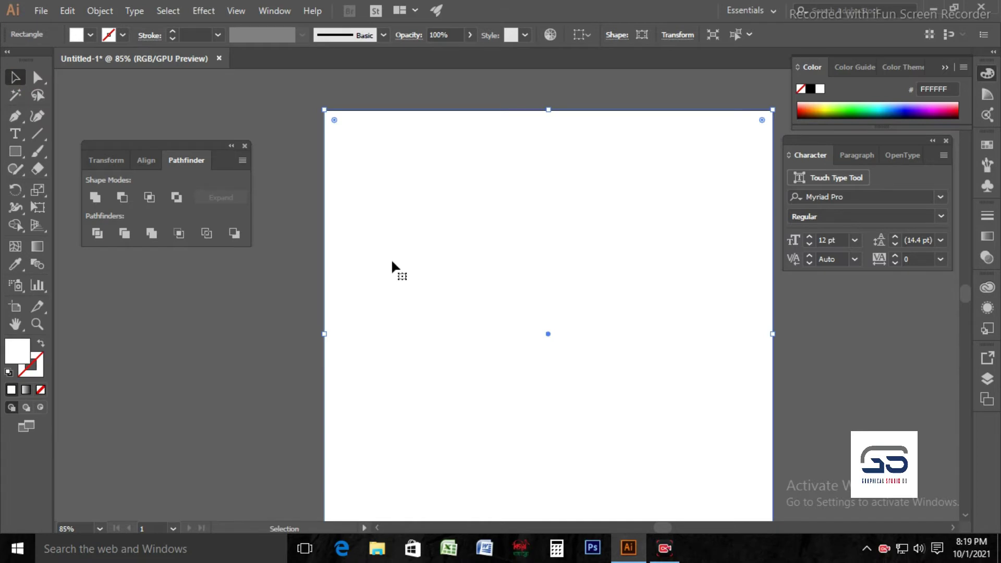
{"action": "left_click", "coordinate": [878, 110]}
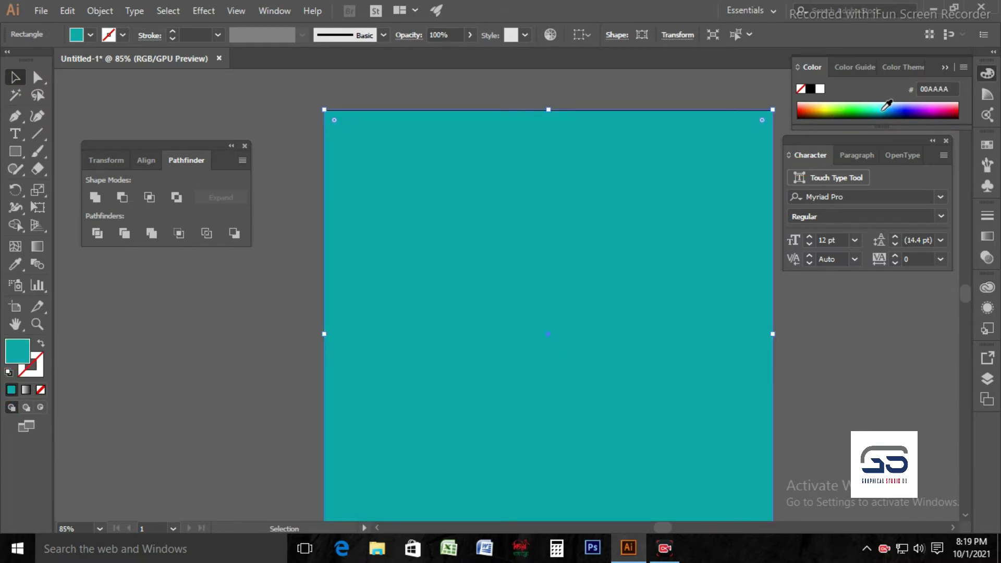
{"action": "left_click", "coordinate": [884, 112]}
{"action": "left_click", "coordinate": [887, 105]}
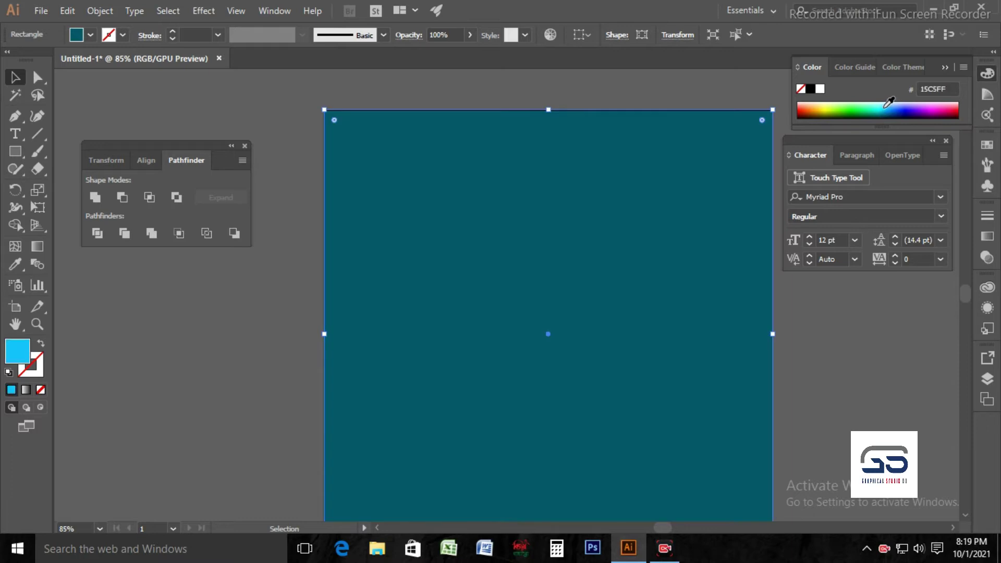
{"action": "left_click", "coordinate": [886, 104]}
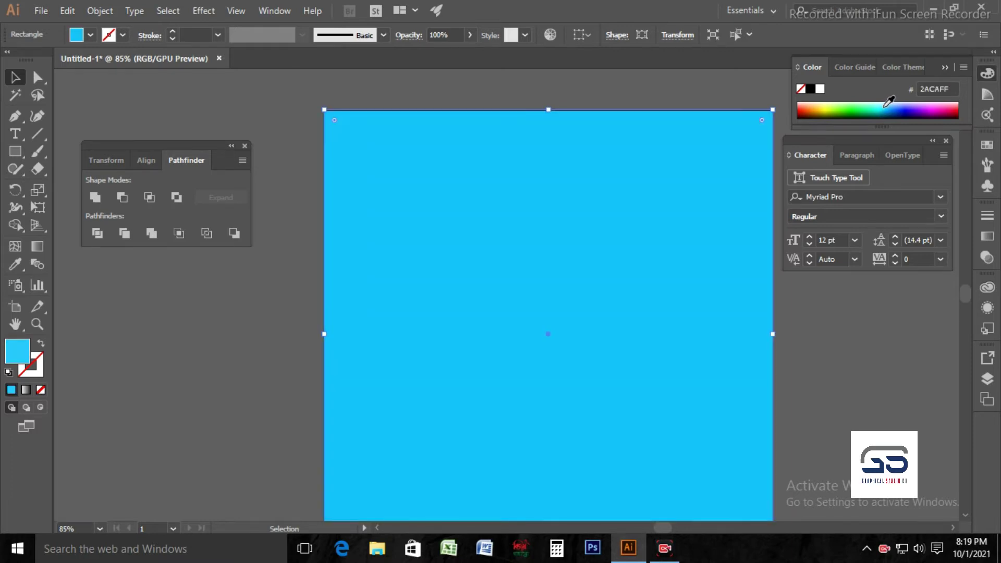
{"action": "left_click", "coordinate": [885, 106]}
{"action": "left_click", "coordinate": [886, 107]}
Step: Lock the cyan background rectangle so it cannot be selected
{"action": "left_click", "coordinate": [251, 112]}
{"action": "scroll", "coordinate": [423, 246], "scroll_direction": "down", "scroll_amount": 2}
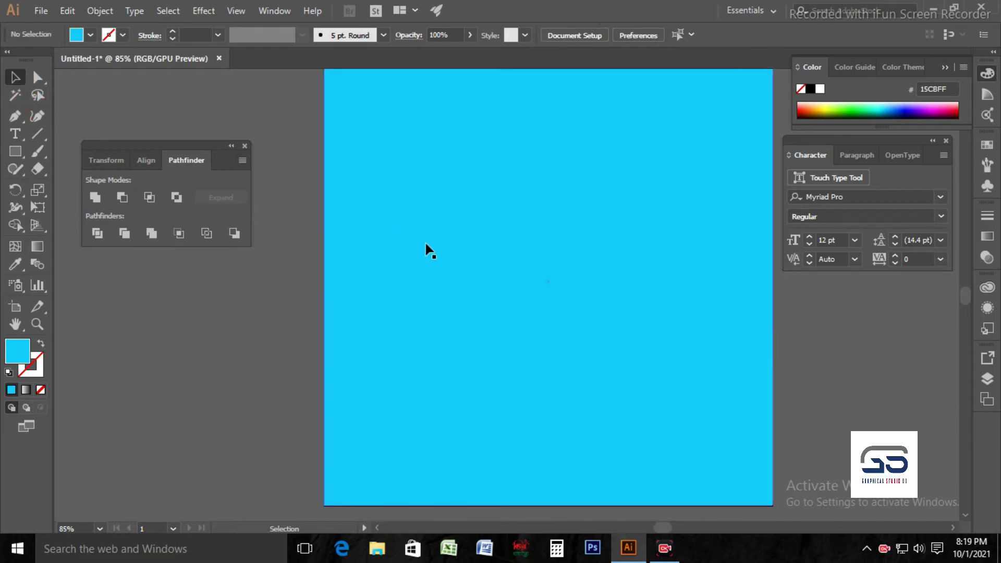
{"action": "left_click", "coordinate": [426, 250]}
{"action": "key", "text": "ctrl+2"}
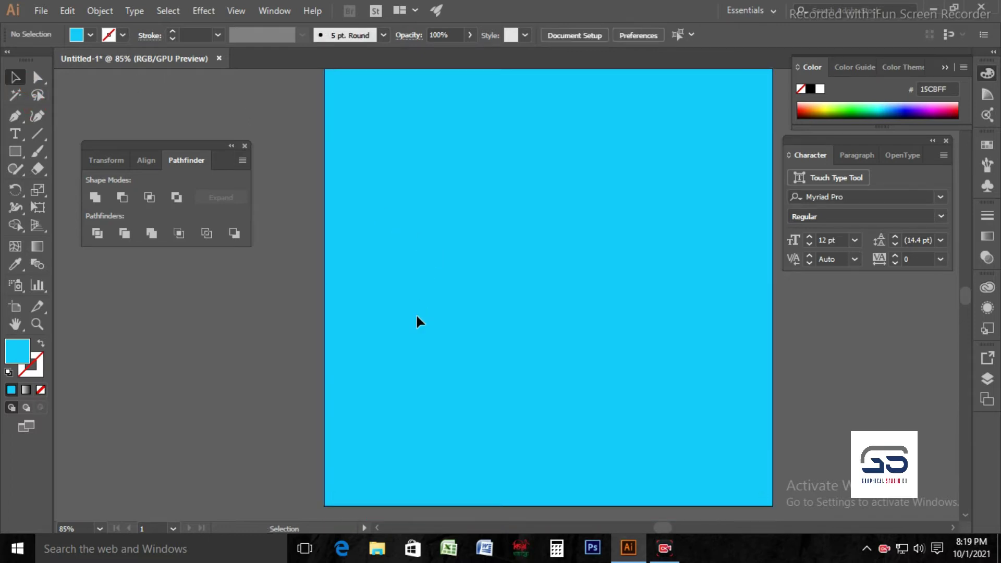
Step: Add the text "DUE" on the cyan background with the Type tool
{"action": "left_click_drag", "start_coordinate": [21, 154], "coordinate": [16, 77]}
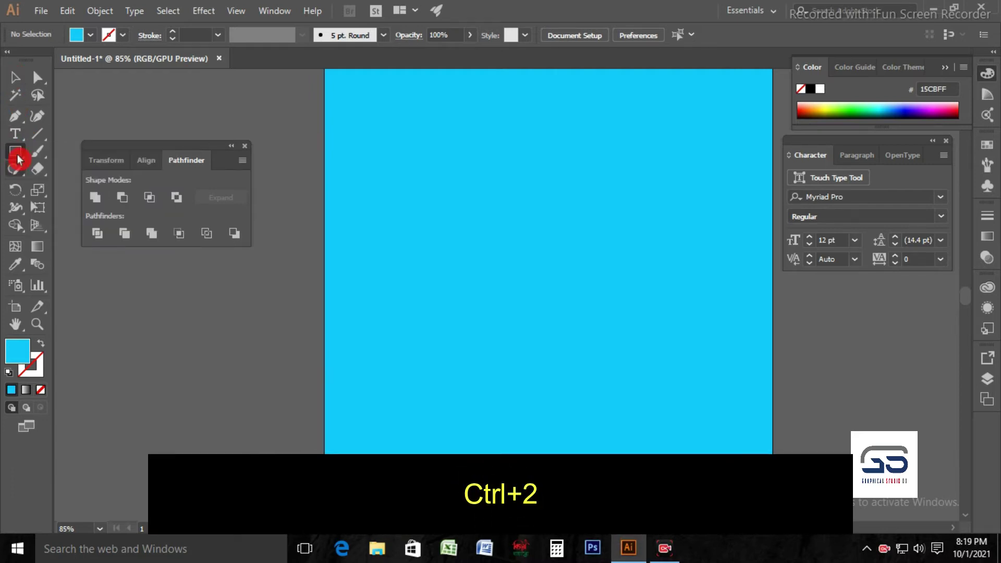
{"action": "left_click", "coordinate": [16, 135]}
{"action": "left_click", "coordinate": [444, 238]}
{"action": "key", "text": "BackSpace"}
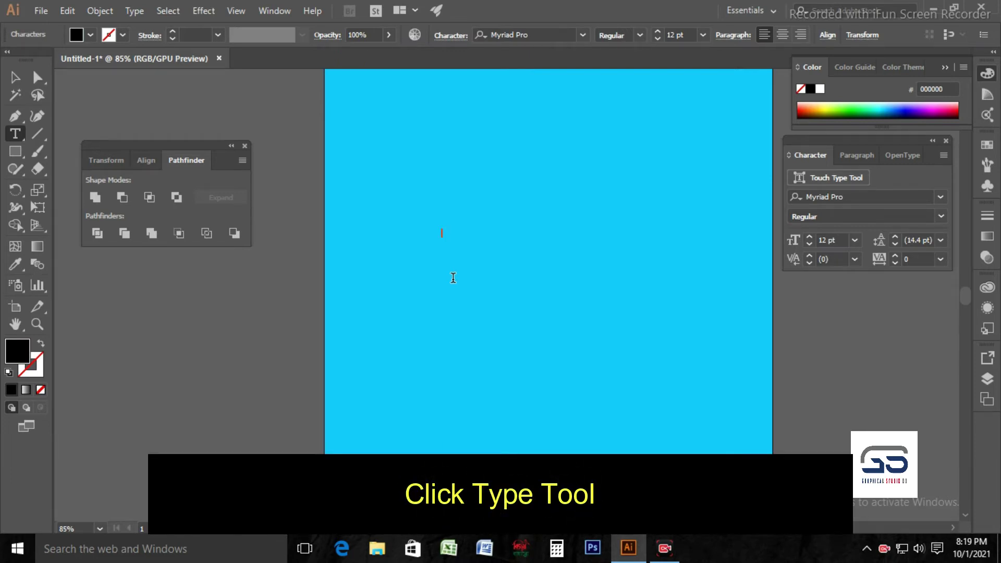
{"action": "type", "text": "DUE"}
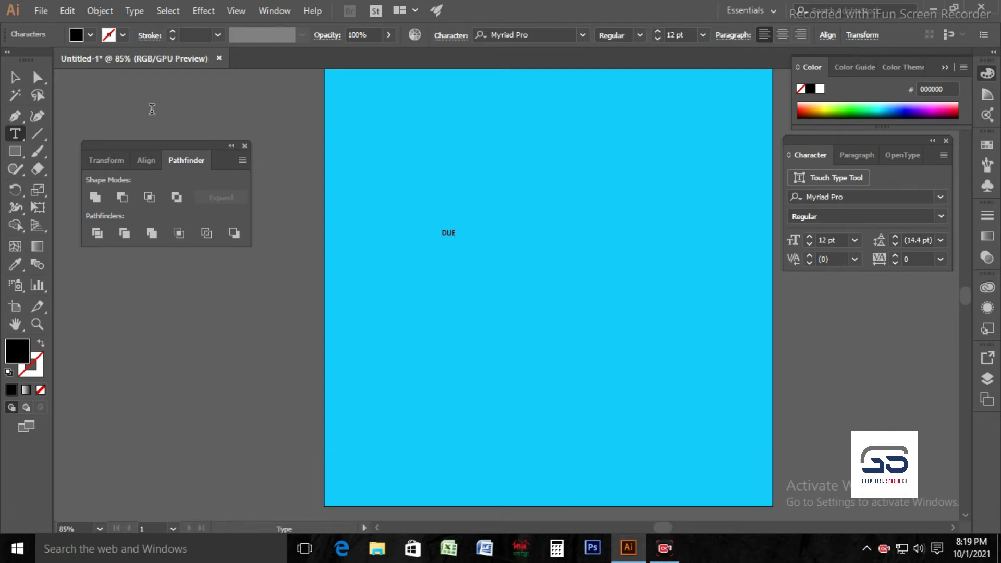
Step: Scale the DUE text up proportionally to about 186 pt and move it near the centre of the artboard
{"action": "left_click", "coordinate": [15, 78]}
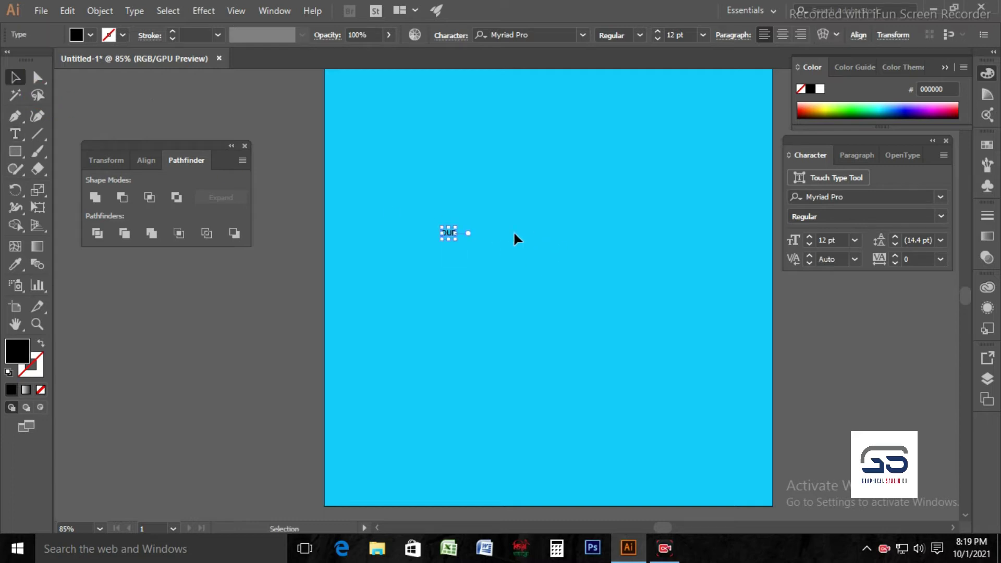
{"action": "left_click_drag", "start_coordinate": [451, 227], "coordinate": [544, 213]}
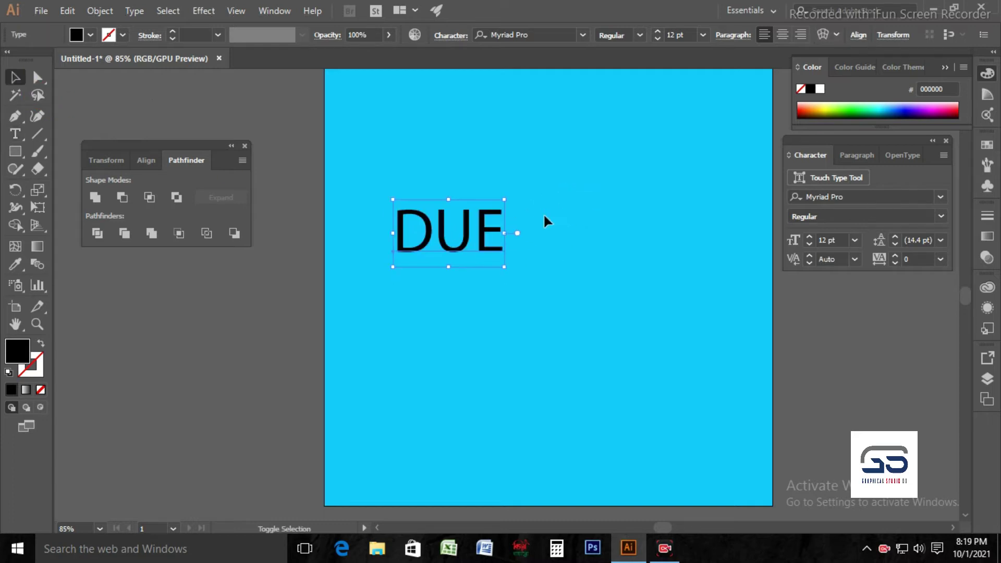
{"action": "left_click_drag", "start_coordinate": [454, 247], "coordinate": [549, 296]}
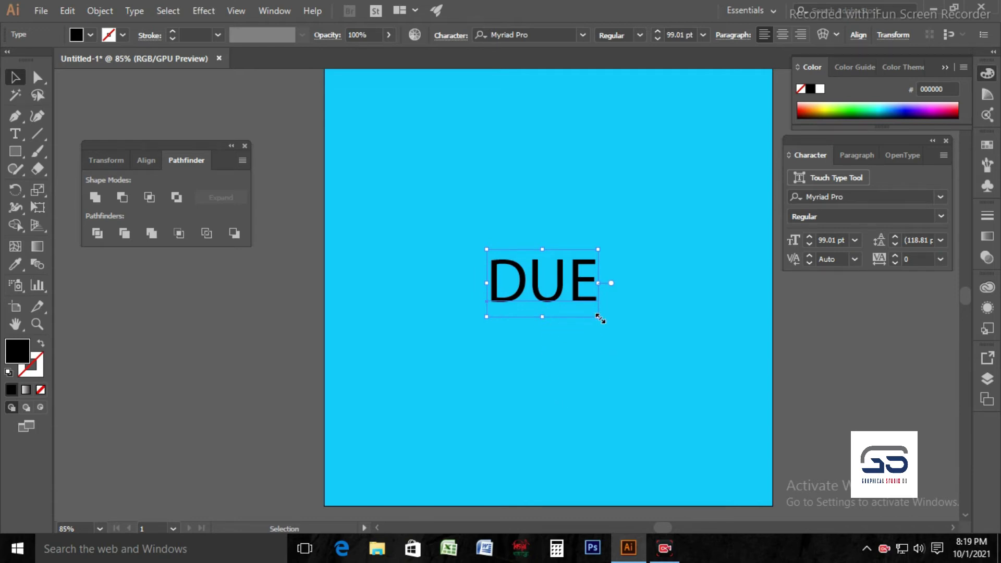
{"action": "left_click_drag", "start_coordinate": [600, 318], "coordinate": [645, 386]}
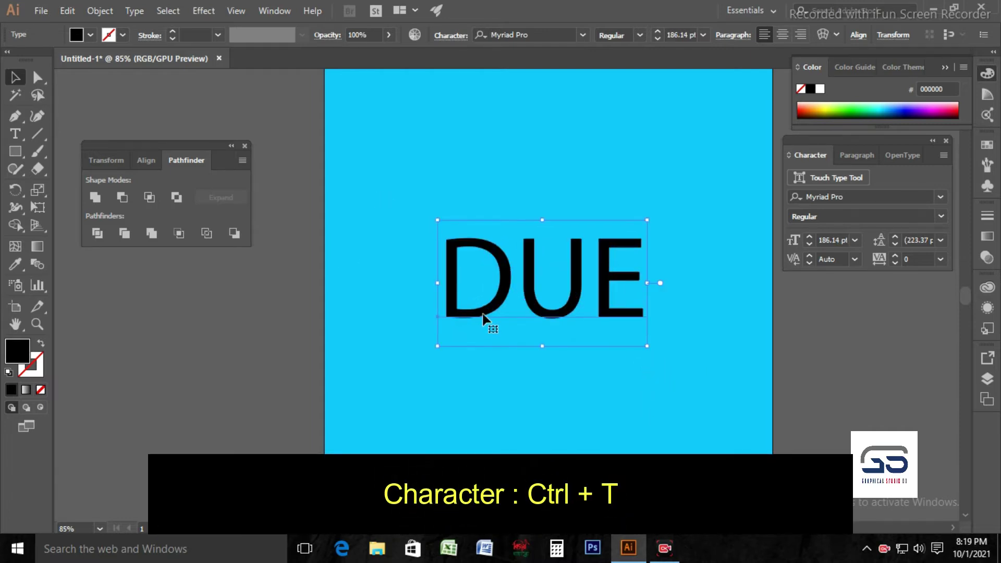
Step: Change the DUE text's font to Cocogoose and move the text slightly upward on the artboard
{"action": "left_click", "coordinate": [837, 178]}
{"action": "left_click", "coordinate": [820, 157]}
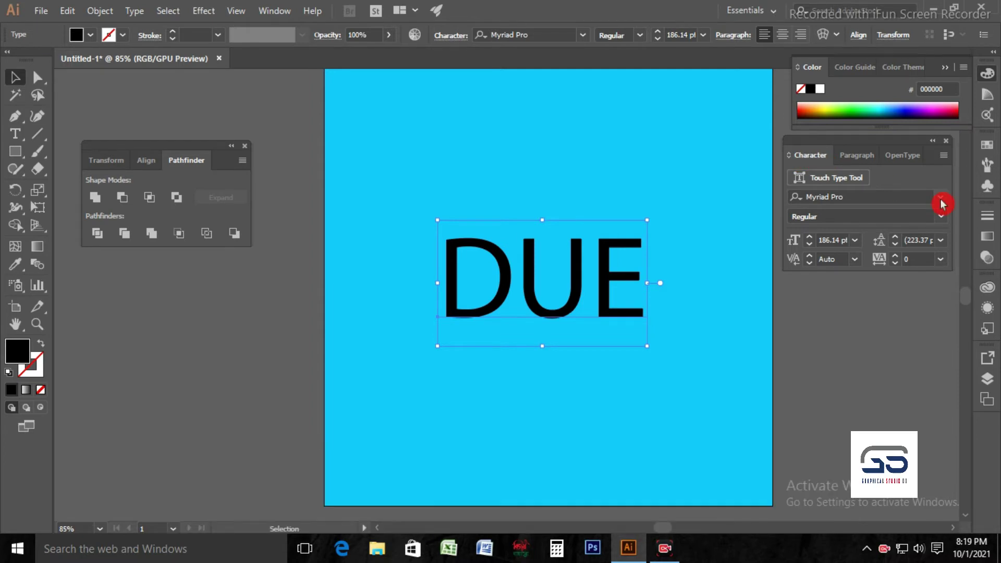
{"action": "left_click", "coordinate": [941, 203]}
{"action": "type", "text": "co"}
{"action": "left_click", "coordinate": [782, 217]}
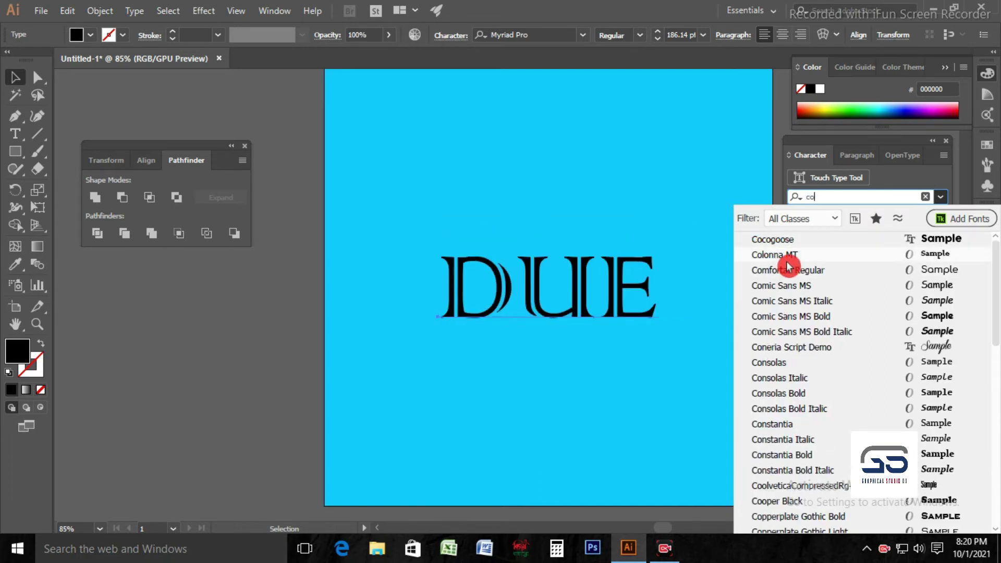
{"action": "left_click", "coordinate": [792, 241]}
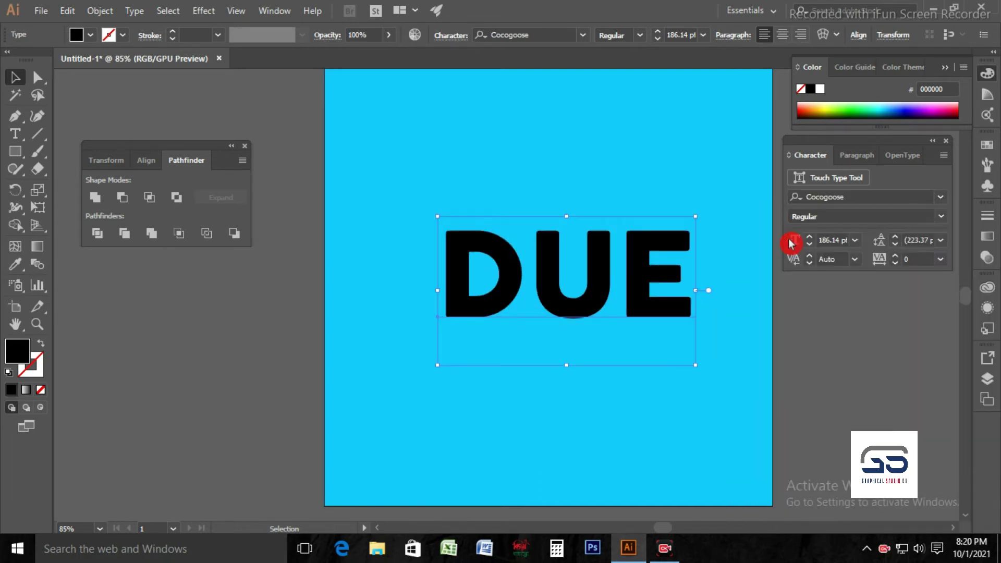
{"action": "left_click_drag", "start_coordinate": [596, 269], "coordinate": [592, 230]}
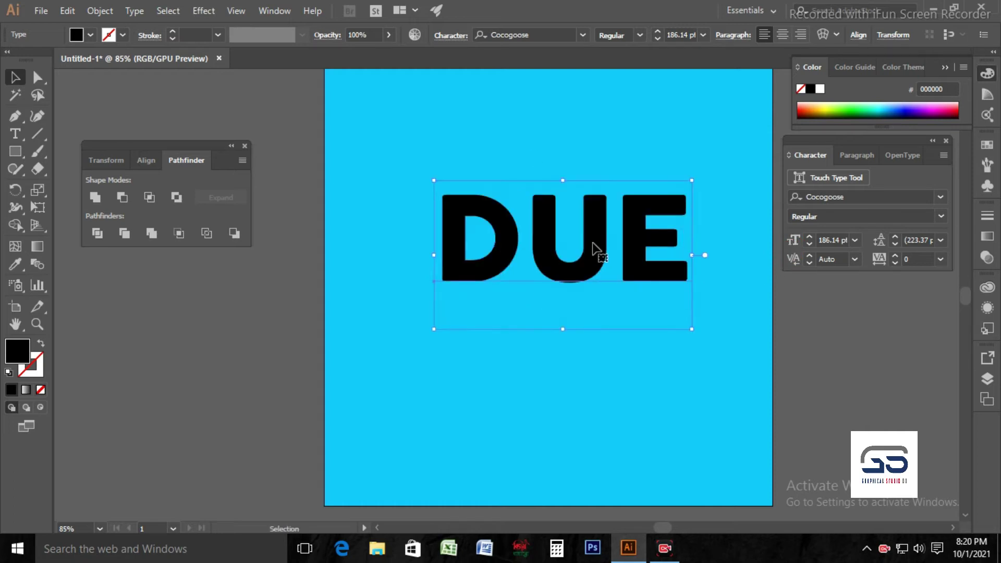
Step: Change the DUE text's fill to near-white FFFDFD and deselect it
{"action": "left_click", "coordinate": [24, 349]}
{"action": "double_click", "coordinate": [21, 353]}
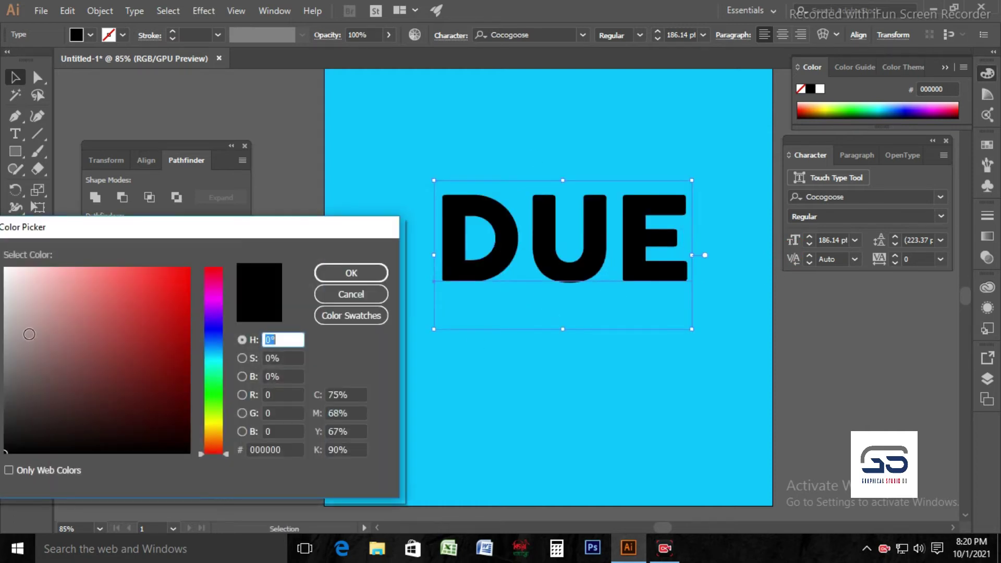
{"action": "left_click_drag", "start_coordinate": [27, 298], "coordinate": [169, 270]}
{"action": "left_click_drag", "start_coordinate": [102, 273], "coordinate": [6, 265]}
{"action": "left_click", "coordinate": [351, 273]}
{"action": "left_click", "coordinate": [548, 378]}
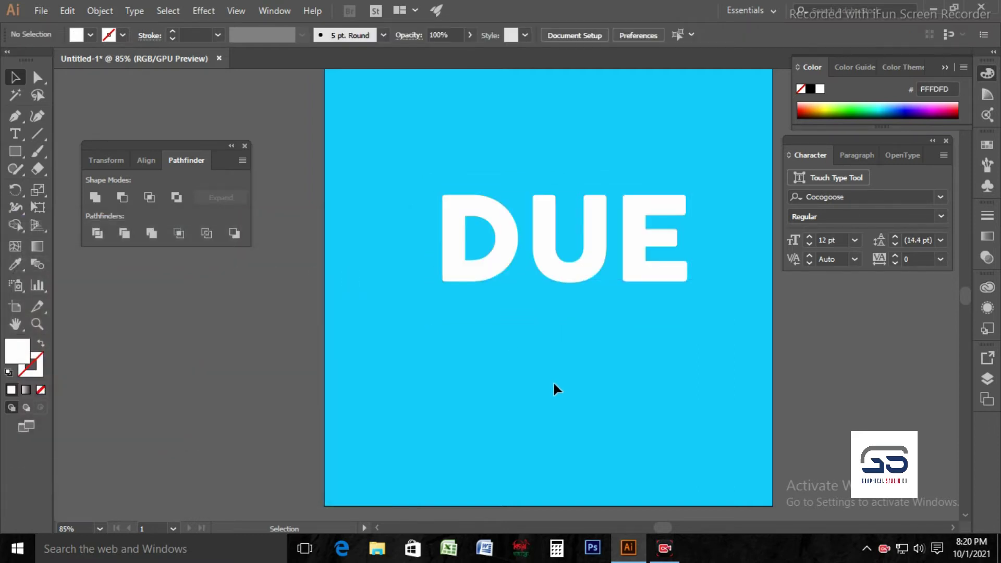
Step: Centre the DUE text horizontally on the artboard and convert it to outlines
{"action": "scroll", "coordinate": [571, 251], "scroll_direction": "down", "scroll_amount": 3}
{"action": "left_click_drag", "start_coordinate": [573, 214], "coordinate": [555, 266]}
{"action": "right_click", "coordinate": [570, 239]}
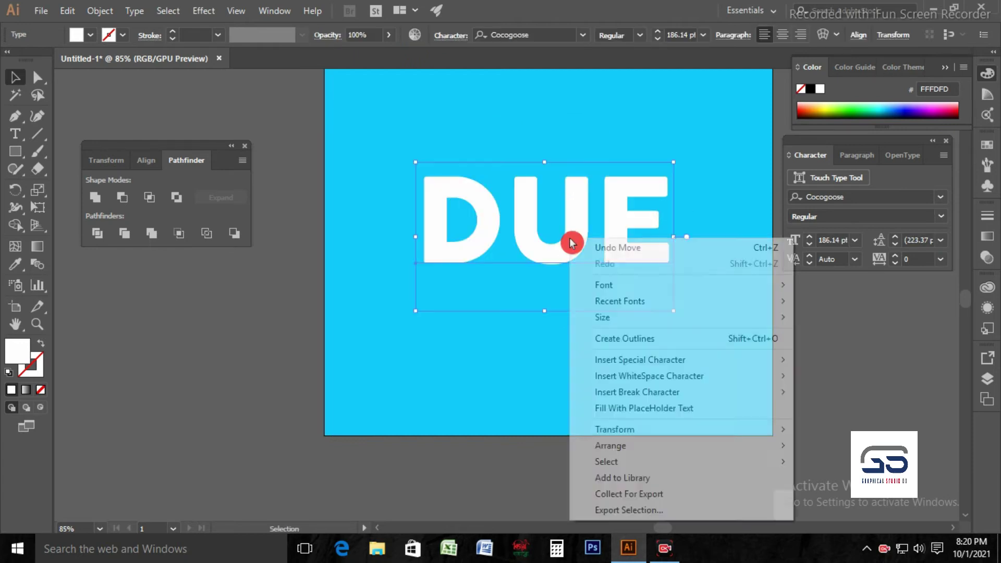
{"action": "left_click", "coordinate": [615, 340]}
{"action": "left_click", "coordinate": [439, 313]}
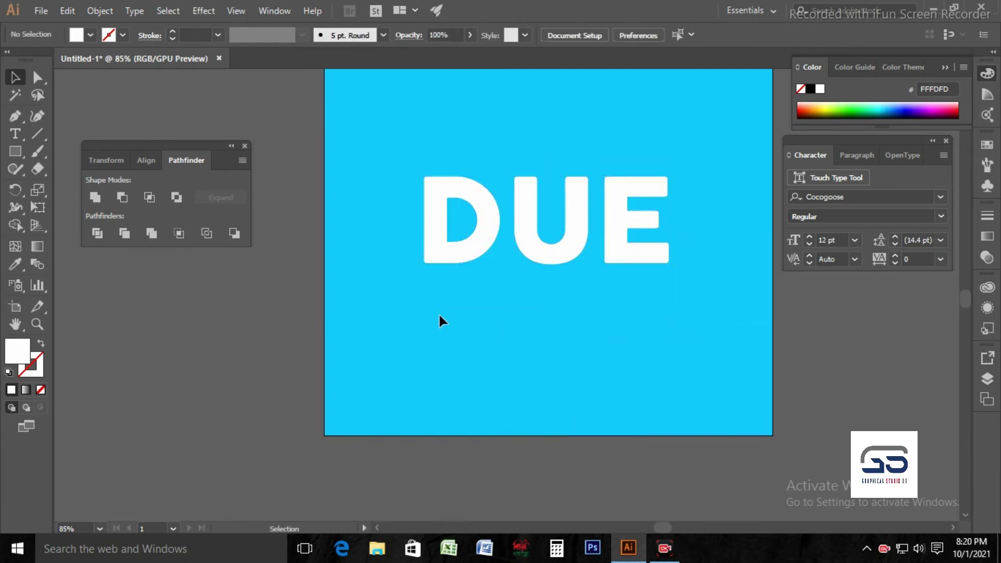
Step: Draw a horizontal line across the middle of the DUE letters and give it a near-black 050505 stroke
{"action": "left_click", "coordinate": [38, 135]}
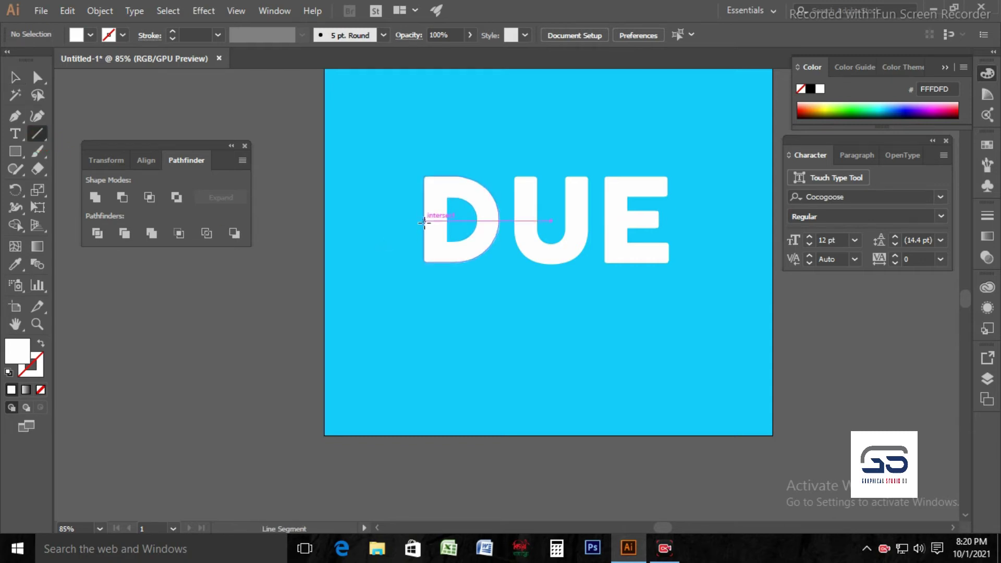
{"action": "left_click_drag", "start_coordinate": [425, 222], "coordinate": [678, 221]}
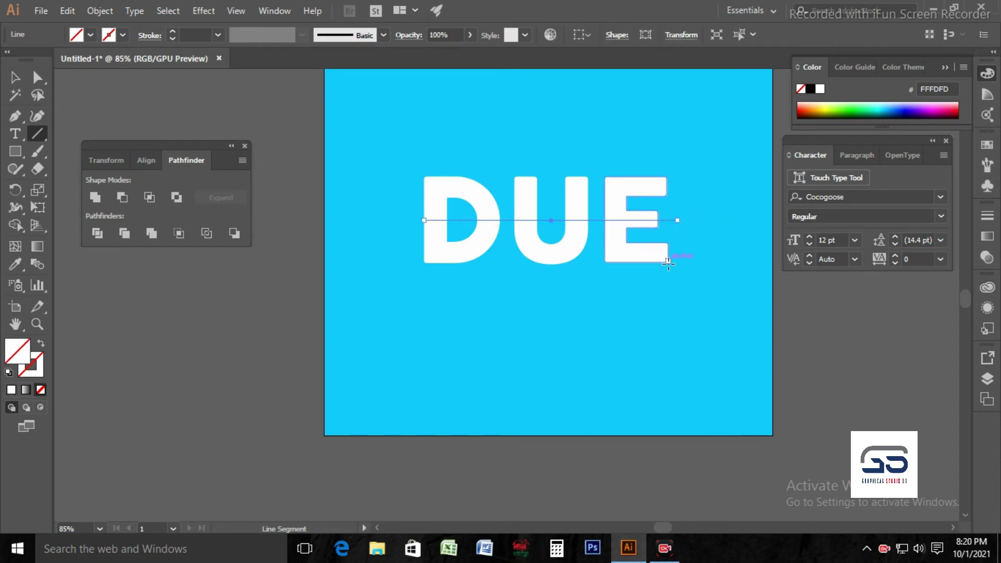
{"action": "left_click", "coordinate": [31, 365]}
{"action": "double_click", "coordinate": [33, 372]}
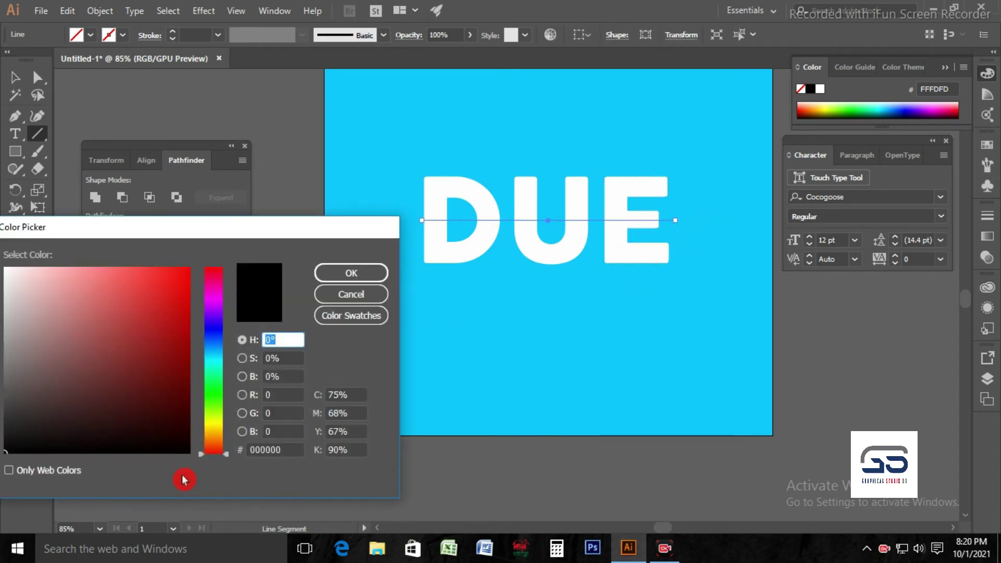
{"action": "left_click", "coordinate": [367, 273]}
{"action": "double_click", "coordinate": [31, 365]}
{"action": "left_click", "coordinate": [23, 449]}
{"action": "left_click", "coordinate": [365, 272]}
{"action": "left_click", "coordinate": [17, 85]}
{"action": "left_click", "coordinate": [324, 150]}
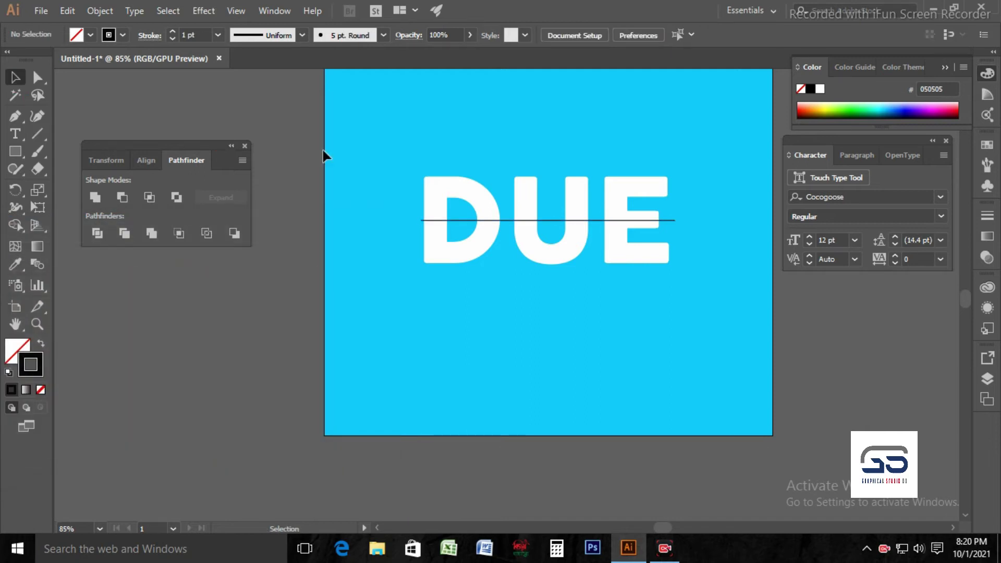
Step: Select the DUE outlines together with the horizontal line and split them with the Pathfinder Divide operation
{"action": "left_click", "coordinate": [528, 221]}
{"action": "left_click", "coordinate": [515, 318]}
{"action": "left_click_drag", "start_coordinate": [639, 335], "coordinate": [635, 323]}
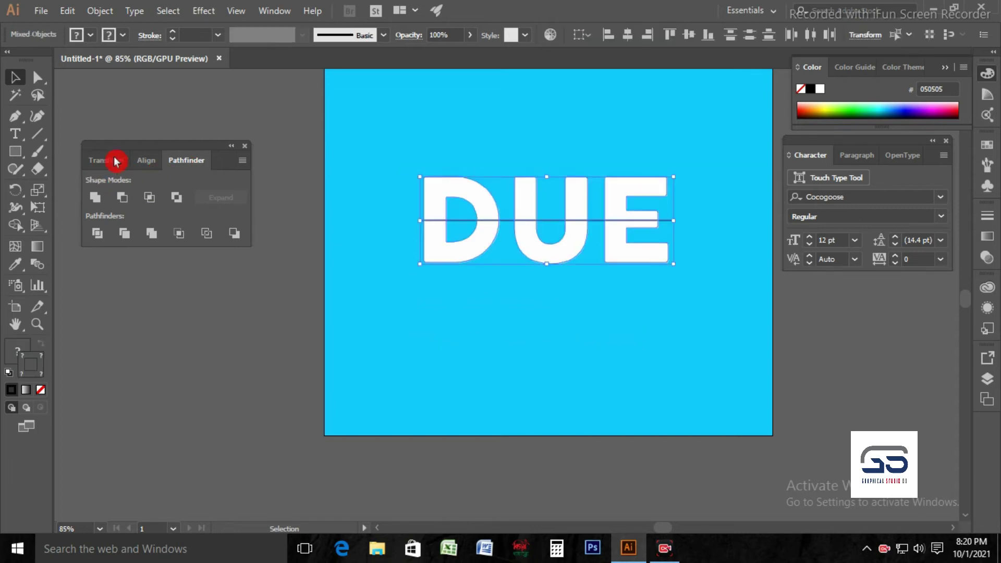
{"action": "left_click", "coordinate": [243, 148]}
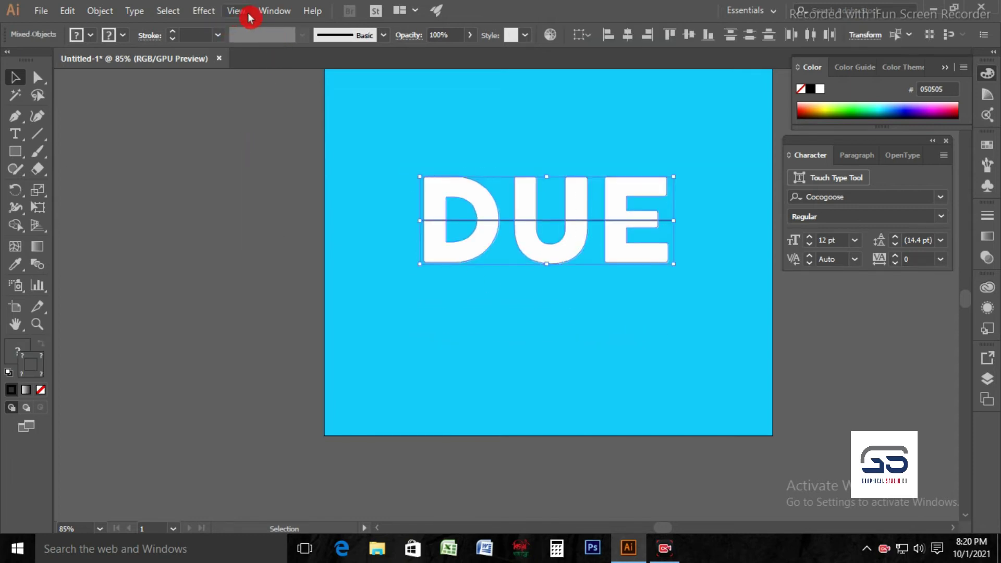
{"action": "left_click", "coordinate": [275, 11]}
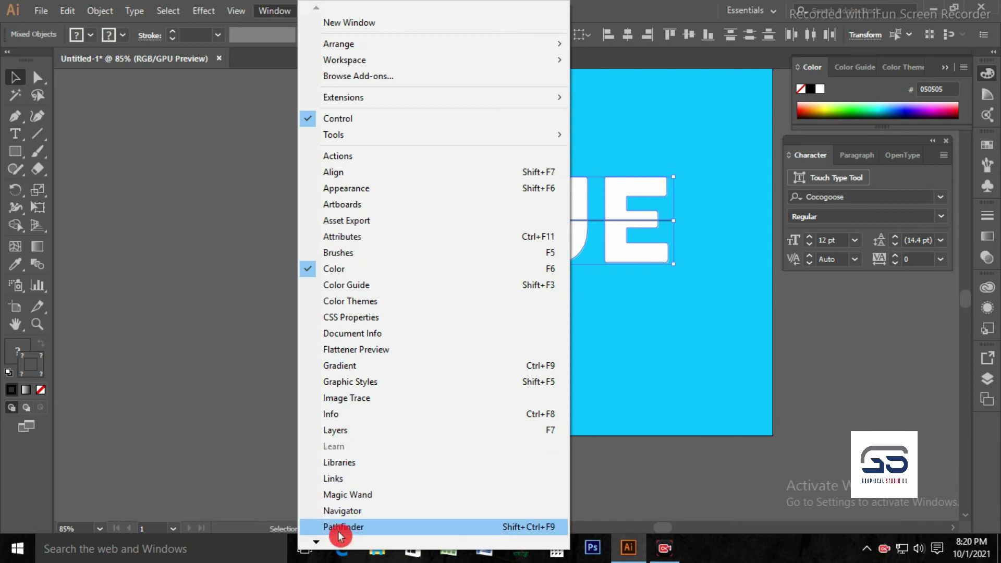
{"action": "left_click", "coordinate": [370, 531]}
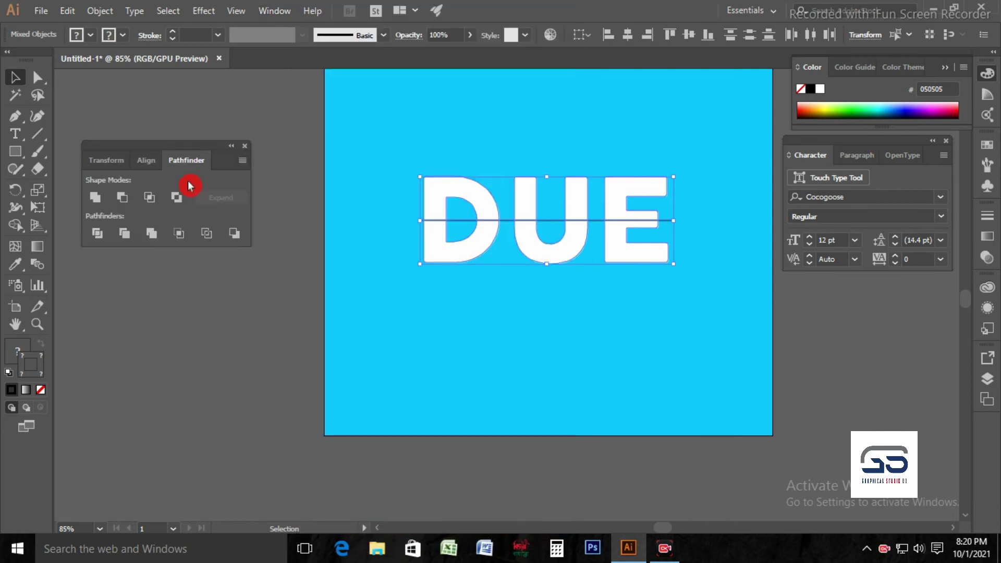
{"action": "left_click", "coordinate": [99, 236]}
Step: Ungroup the divided letters and check that the lower half of the U can be selected separately
{"action": "right_click", "coordinate": [479, 188]}
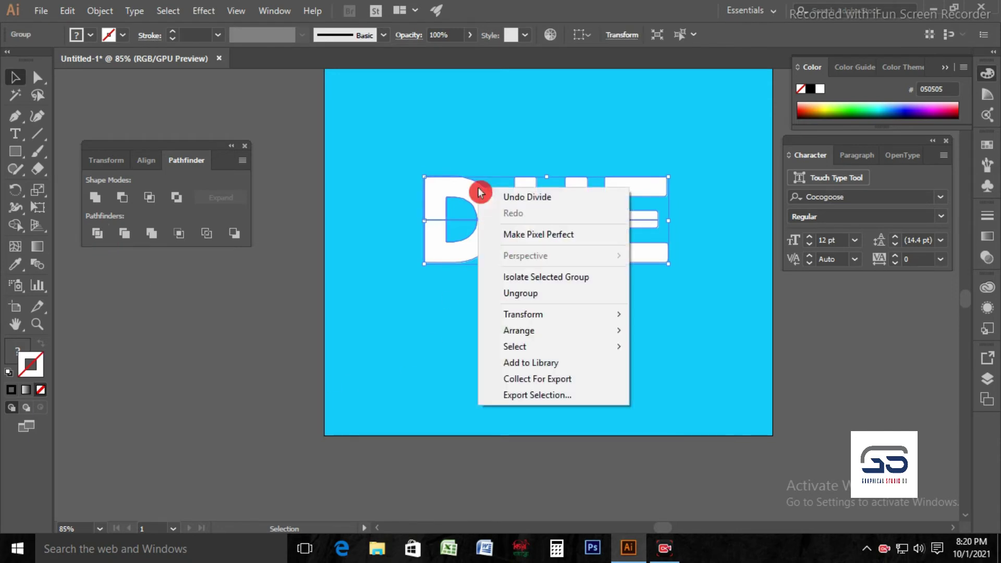
{"action": "left_click", "coordinate": [560, 293]}
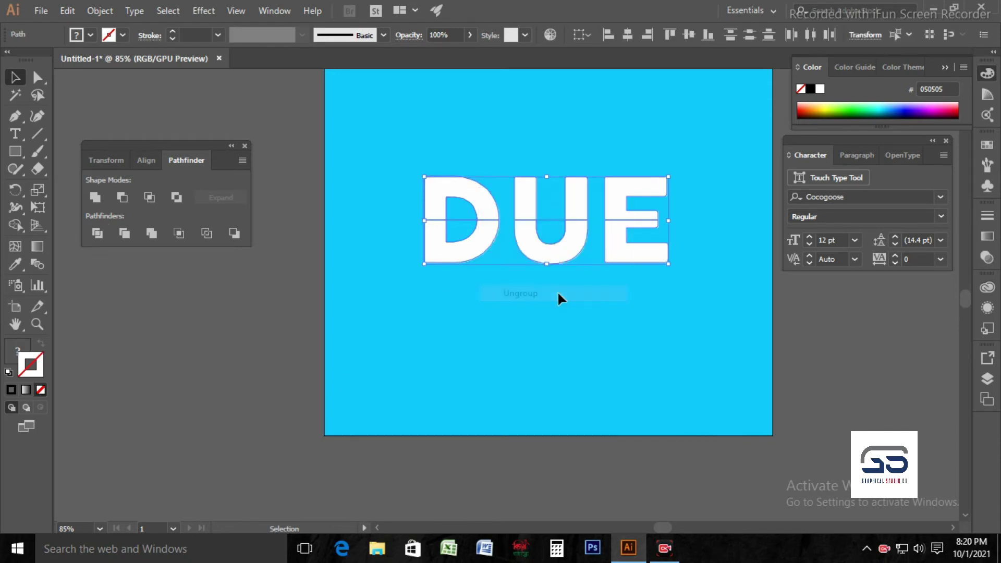
{"action": "left_click", "coordinate": [559, 256]}
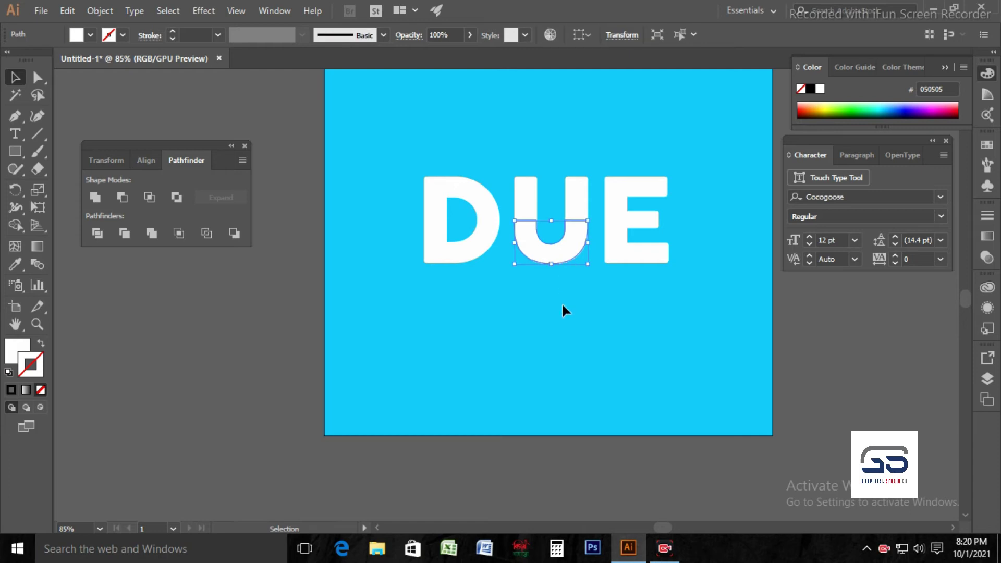
{"action": "left_click", "coordinate": [570, 320]}
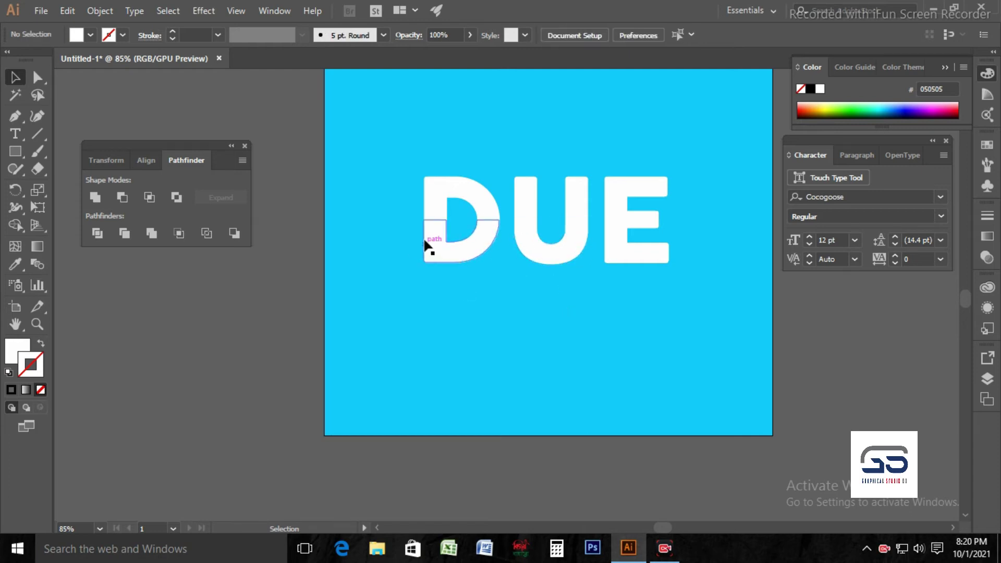
Step: Group the lower halves of the D, U and E, and deselect the group
{"action": "left_click_drag", "start_coordinate": [677, 275], "coordinate": [670, 277]}
{"action": "key", "text": "ctrl+g"}
{"action": "left_click", "coordinate": [637, 344]}
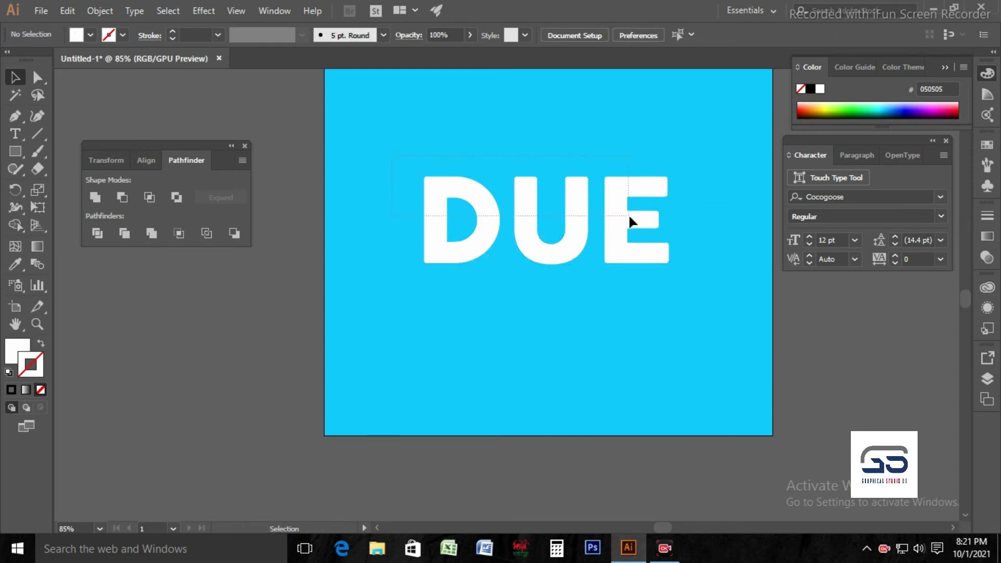
Step: Select the upper halves of the D, U and E and group them
{"action": "left_click", "coordinate": [645, 211]}
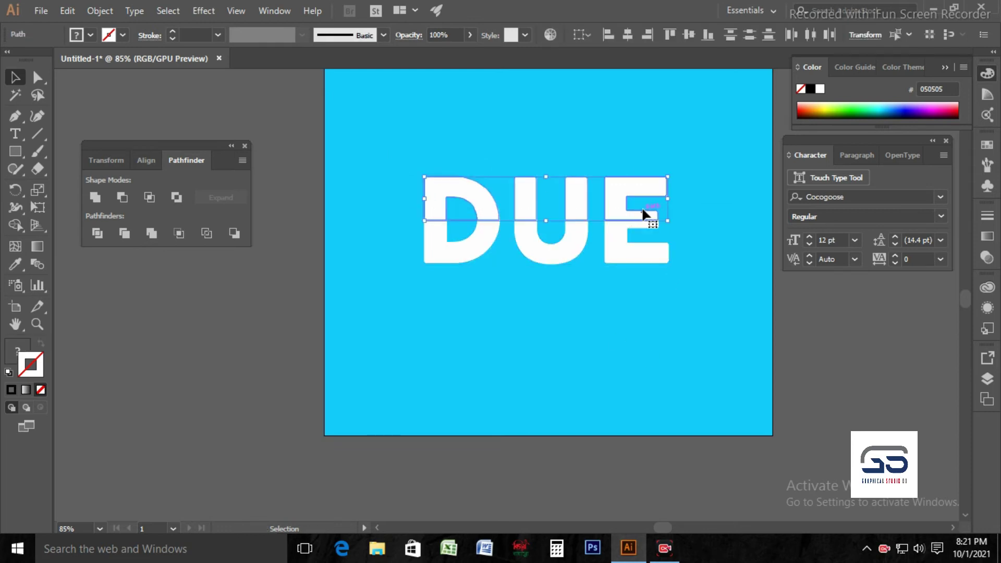
{"action": "left_click", "coordinate": [559, 333]}
{"action": "key", "text": "ctrl+g"}
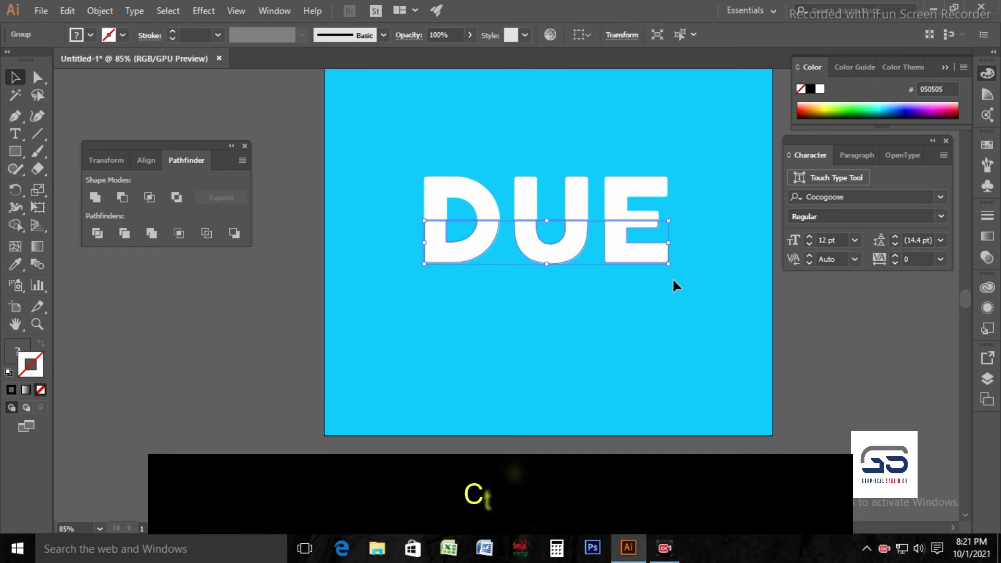
Step: Nudge the grouped lower halves slightly down and back up against the upper halves, and deselect them
{"action": "key", "text": "Down"}
{"action": "key", "text": "Down"}
{"action": "key", "text": "Down"}
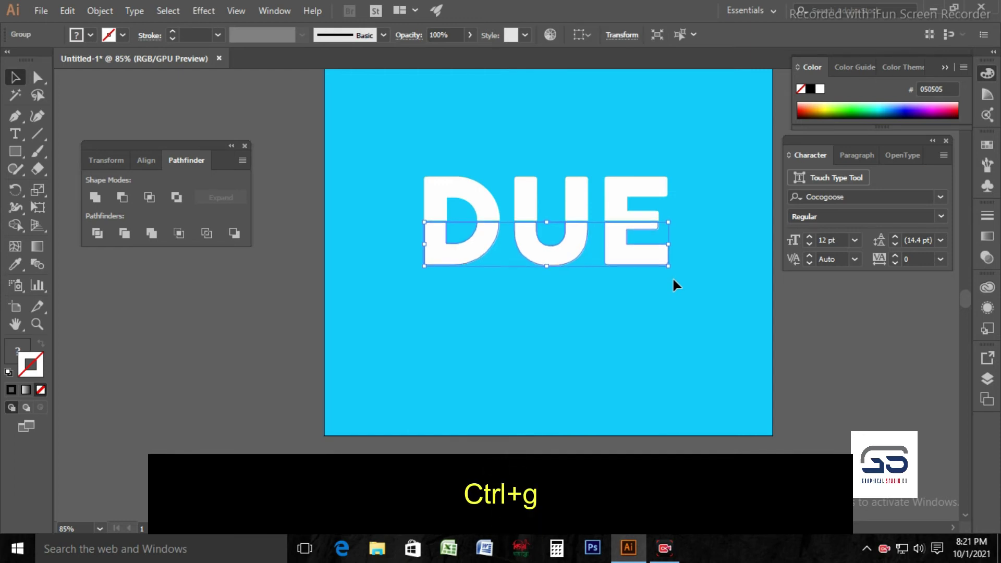
{"action": "key", "text": "Up"}
{"action": "key", "text": "Up"}
{"action": "key", "text": "Up"}
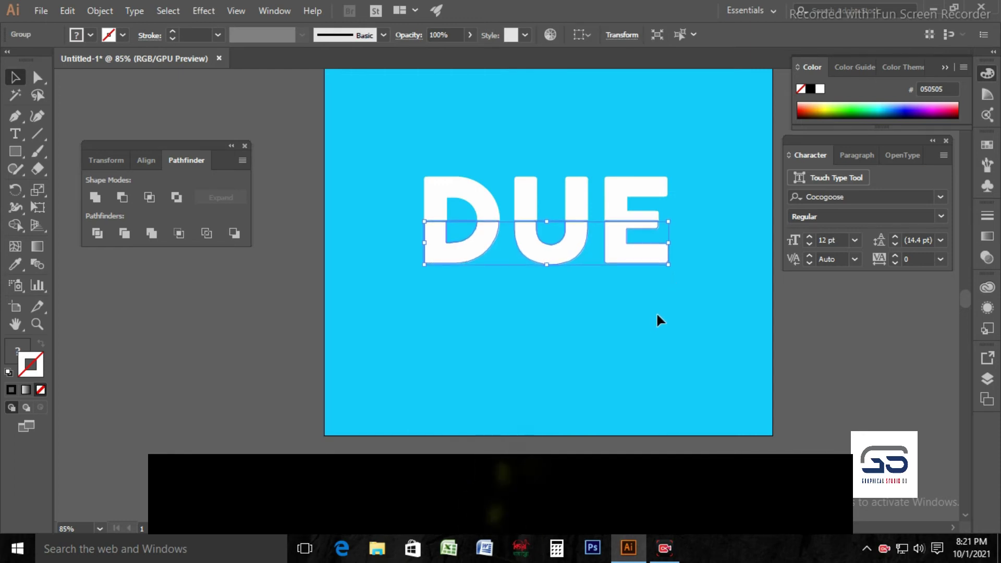
{"action": "left_click", "coordinate": [649, 317]}
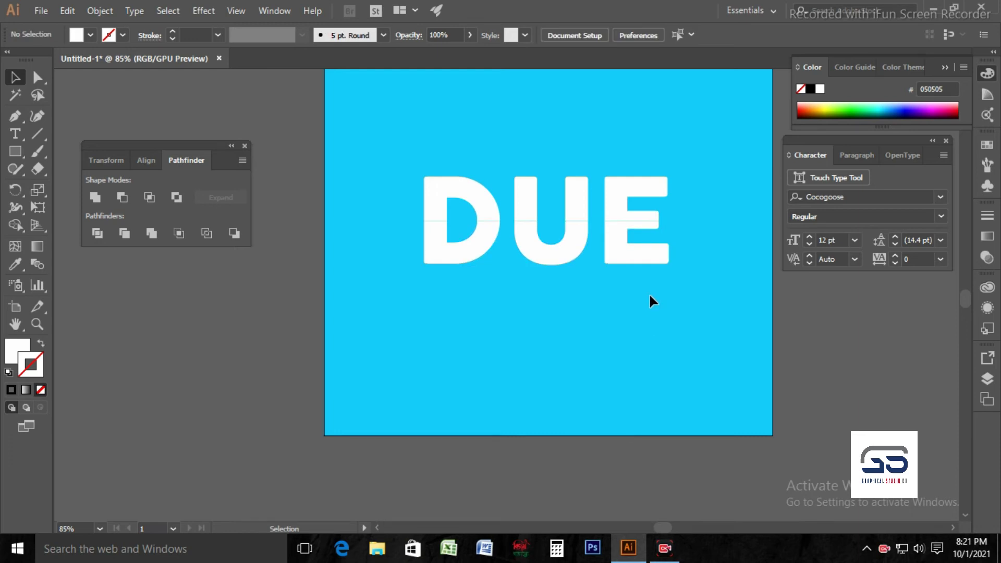
{"action": "left_click", "coordinate": [631, 264]}
{"action": "left_click", "coordinate": [643, 346]}
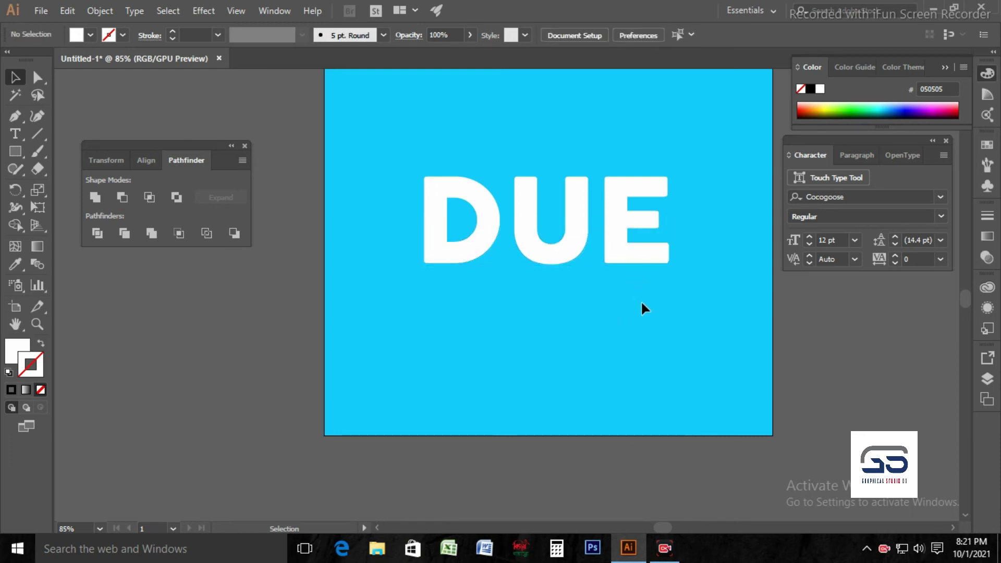
Step: Shift the grouped lower halves of DUE slightly to the right of the upper halves
{"action": "left_click", "coordinate": [638, 256]}
{"action": "key", "text": "Right"}
{"action": "key", "text": "Right"}
{"action": "key", "text": "Right"}
{"action": "key", "text": "Right"}
{"action": "key", "text": "Right"}
{"action": "key", "text": "Right"}
{"action": "key", "text": "Right"}
{"action": "key", "text": "Right"}
{"action": "key", "text": "Right"}
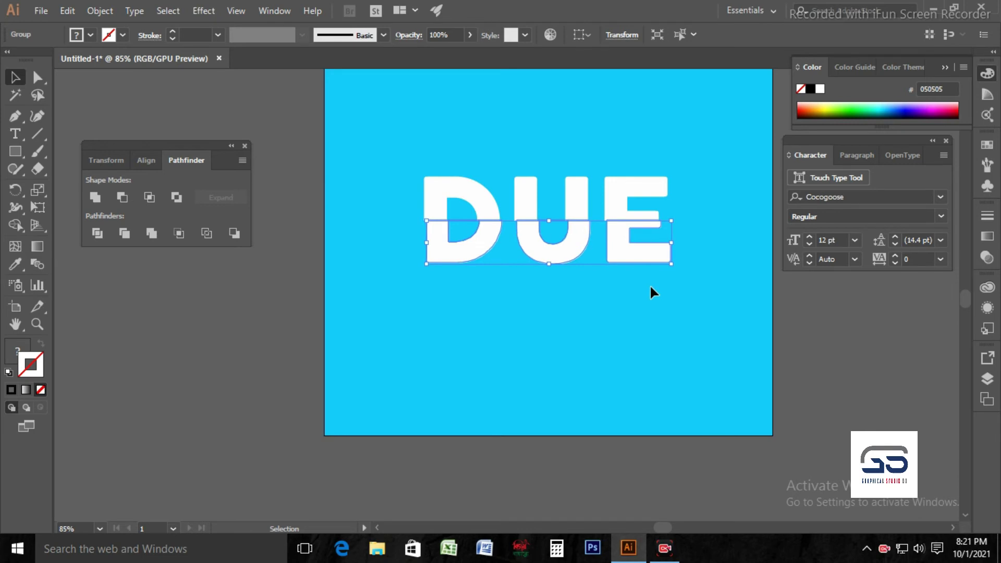
{"action": "key", "text": "Right"}
{"action": "key", "text": "Right"}
{"action": "key", "text": "Right"}
{"action": "key", "text": "Right"}
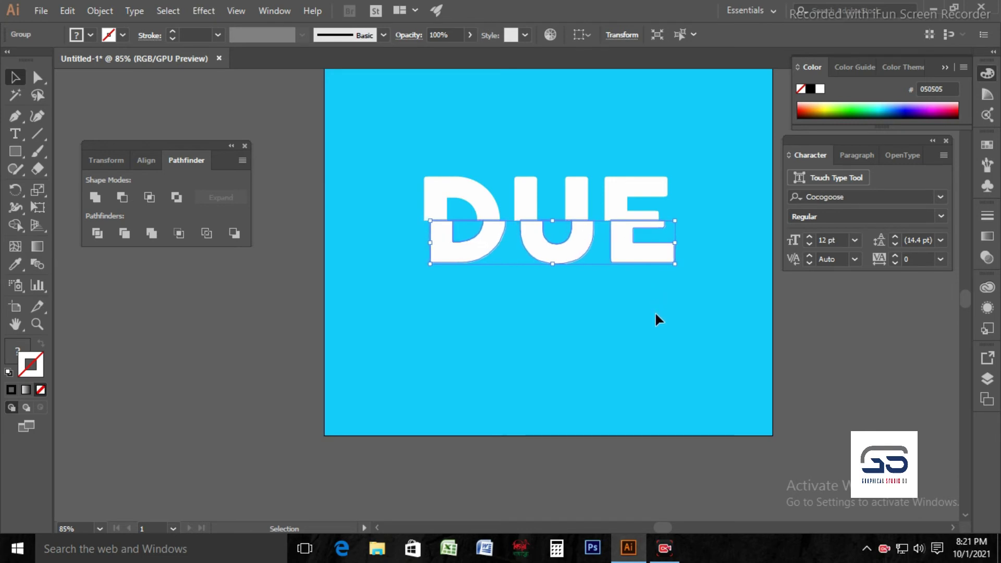
{"action": "left_click", "coordinate": [655, 315]}
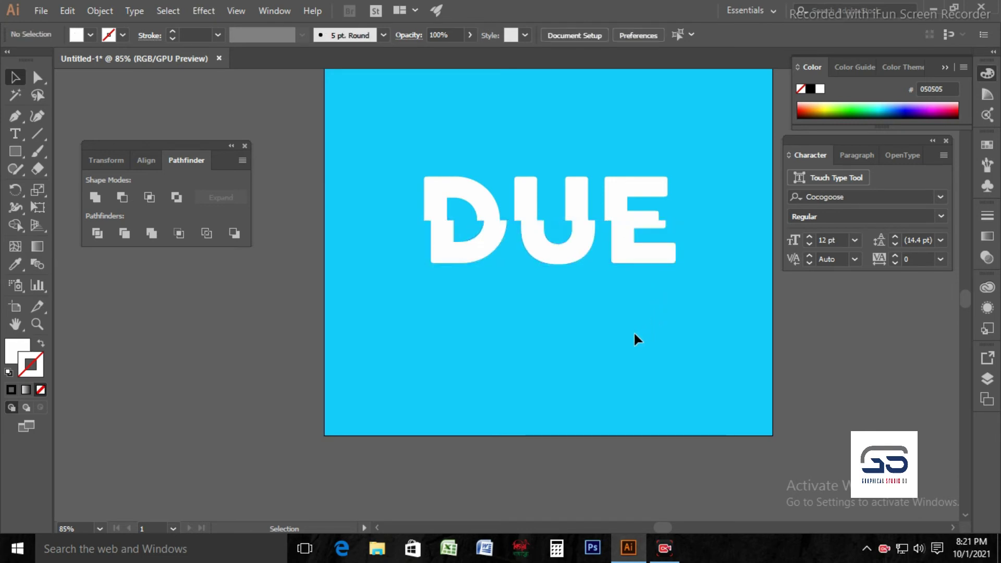
Step: Fine-tune the horizontal offset of the lower letter halves by nudging them a little left and back right
{"action": "left_click", "coordinate": [555, 260]}
{"action": "key", "text": "Left"}
{"action": "key", "text": "Left"}
{"action": "key", "text": "Left"}
{"action": "key", "text": "Left"}
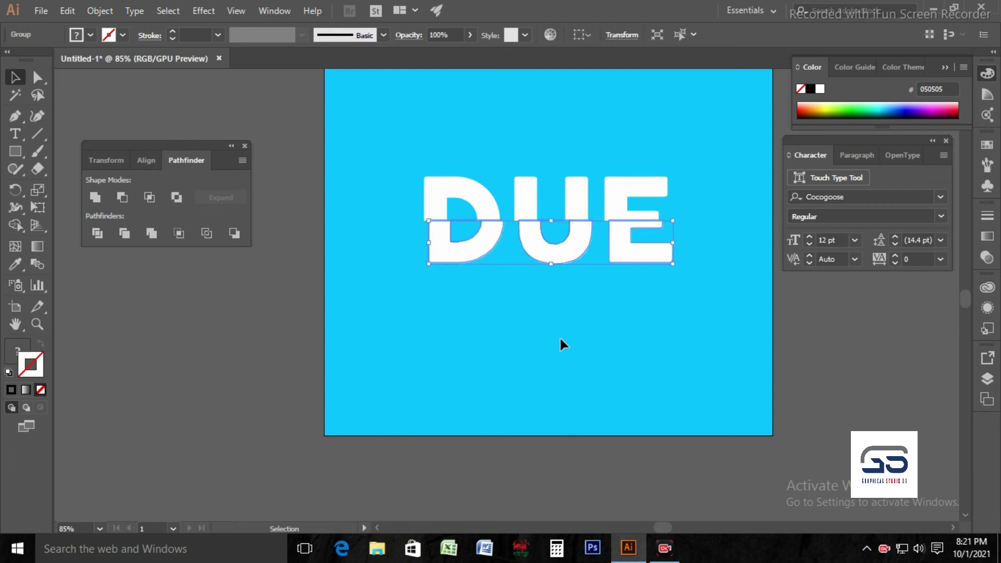
{"action": "left_click", "coordinate": [561, 345]}
{"action": "left_click", "coordinate": [575, 246]}
{"action": "key", "text": "Right"}
{"action": "key", "text": "Right"}
{"action": "key", "text": "Right"}
{"action": "key", "text": "Right"}
{"action": "left_click", "coordinate": [574, 324]}
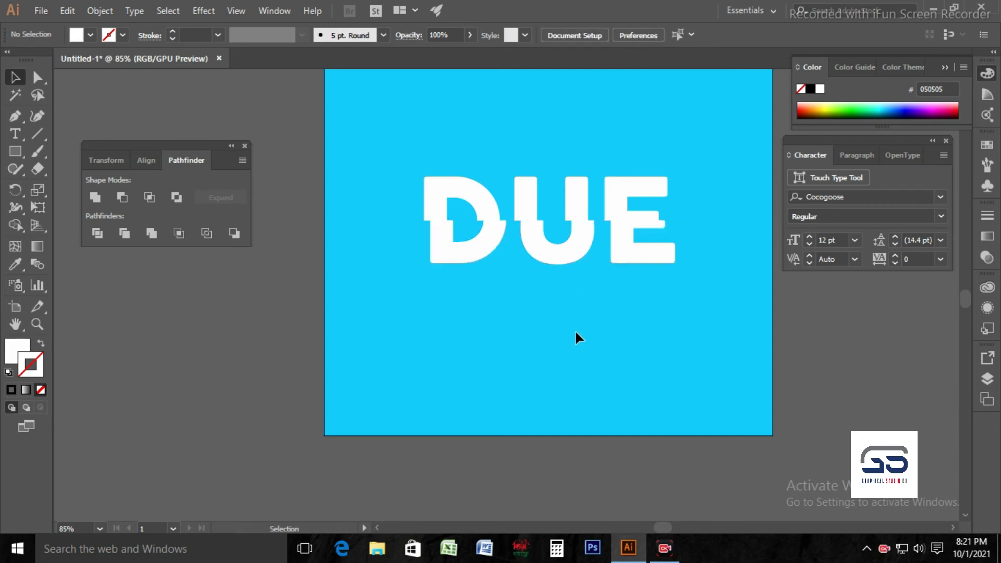
Step: Draw a wide ellipse about 7.96 by 1.72 in over the upper part of DUE and fill it with black 000000
{"action": "left_click_drag", "start_coordinate": [15, 152], "coordinate": [55, 187]}
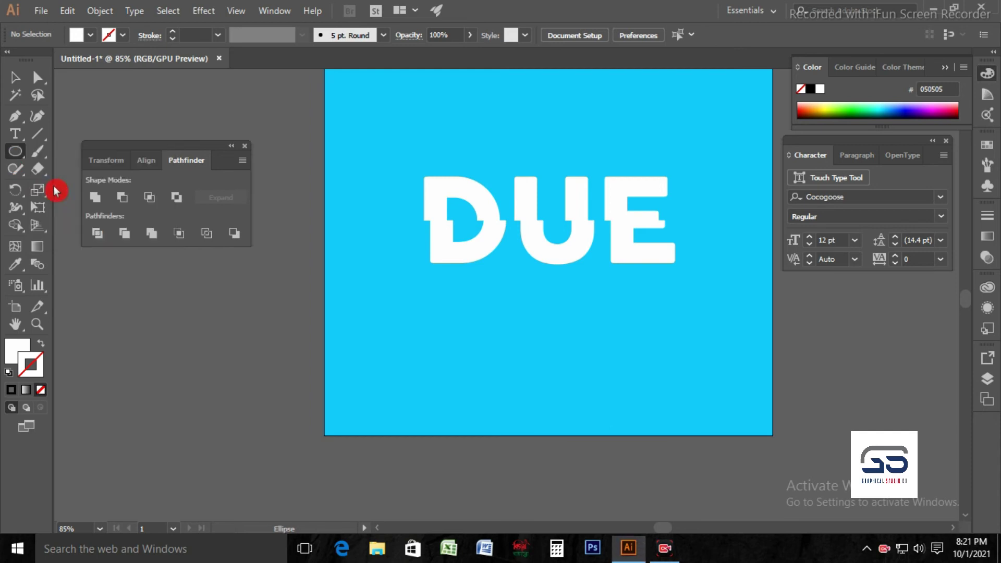
{"action": "left_click_drag", "start_coordinate": [358, 126], "coordinate": [715, 202]}
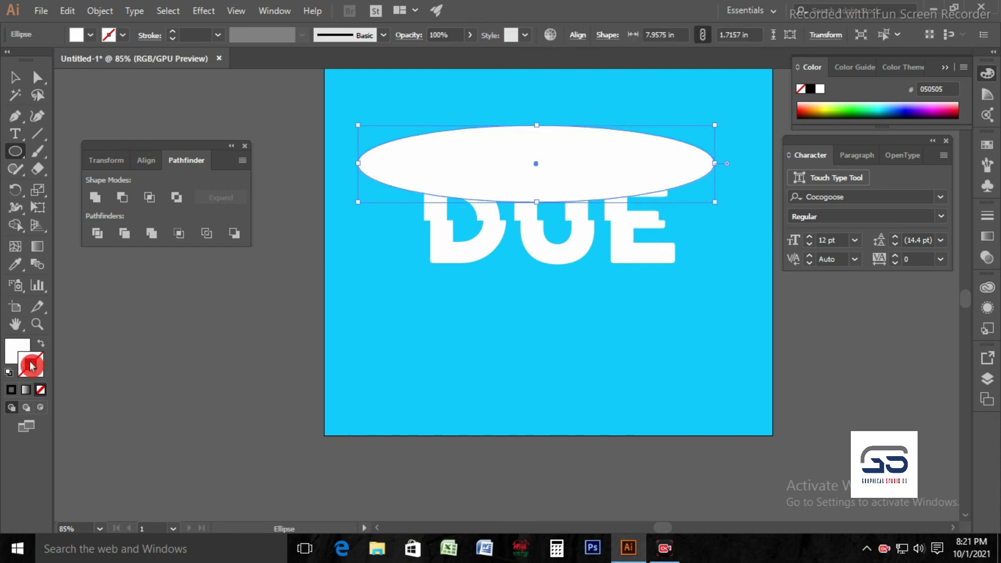
{"action": "left_click", "coordinate": [11, 350]}
{"action": "double_click", "coordinate": [12, 351]}
{"action": "left_click_drag", "start_coordinate": [57, 423], "coordinate": [4, 453]}
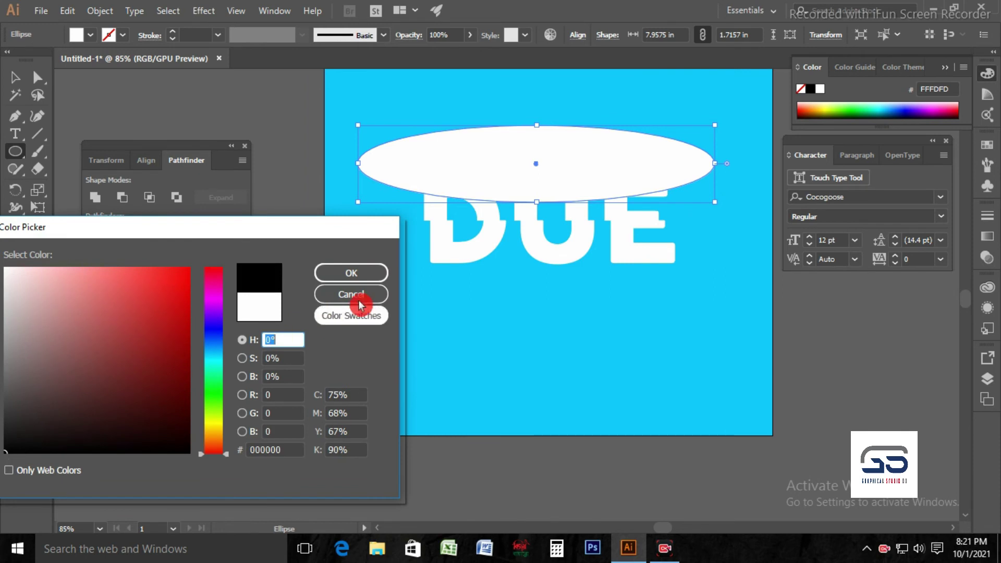
{"action": "left_click", "coordinate": [364, 273]}
Step: Apply a Gaussian Blur with a radius of 42.9 pixels to the black ellipse
{"action": "left_click", "coordinate": [202, 11]}
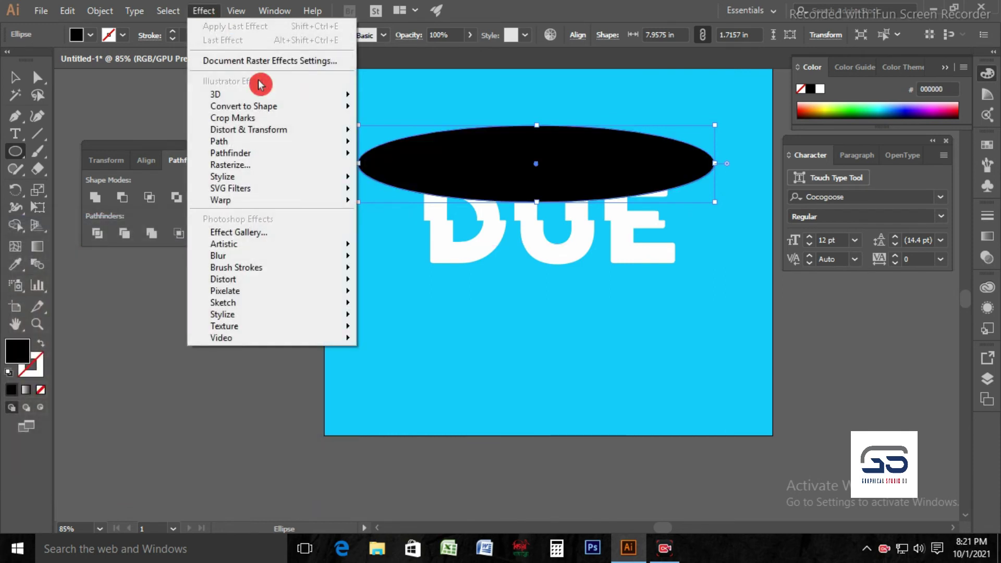
{"action": "mouse_move", "coordinate": [230, 257]}
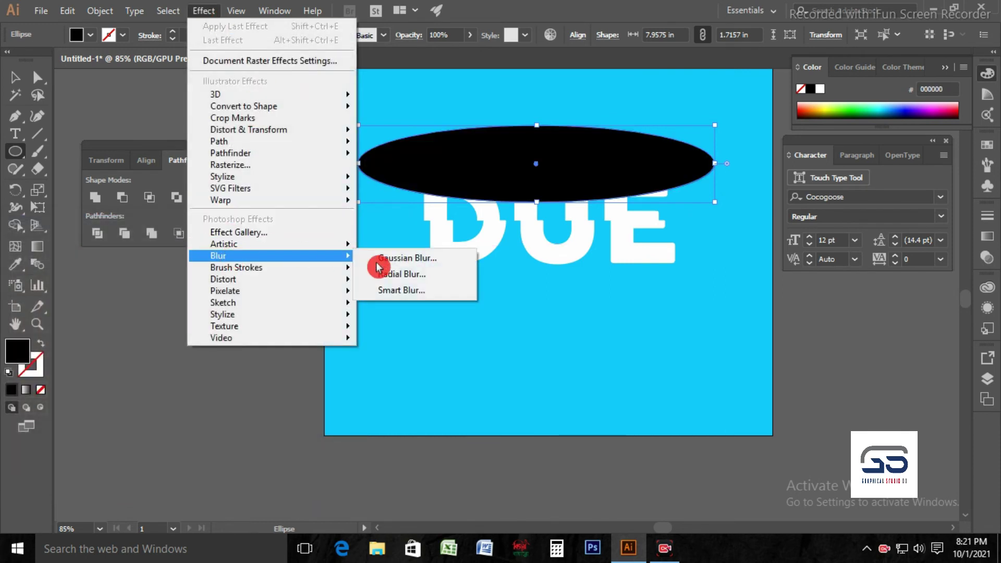
{"action": "left_click", "coordinate": [409, 260]}
{"action": "left_click", "coordinate": [410, 288]}
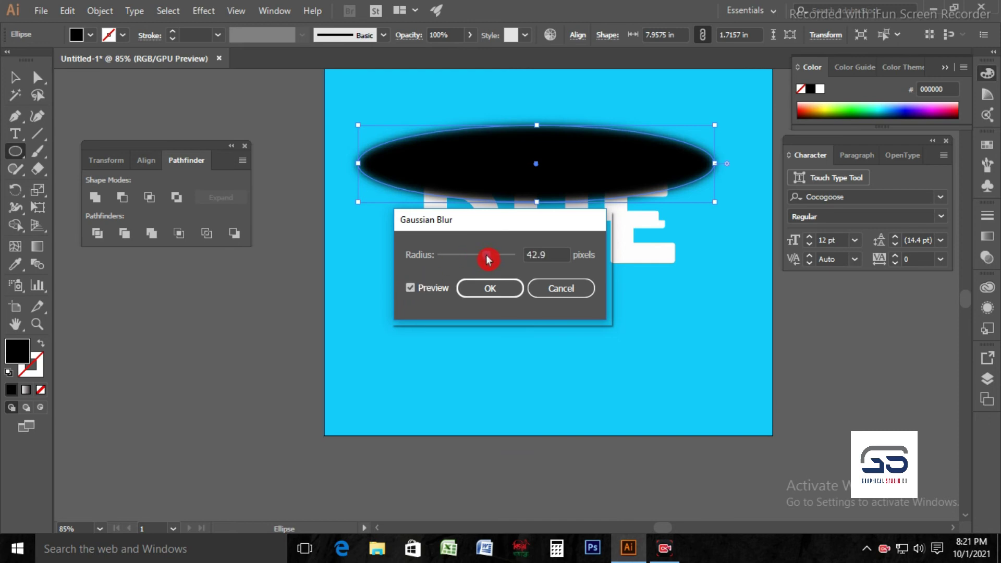
{"action": "left_click", "coordinate": [490, 289]}
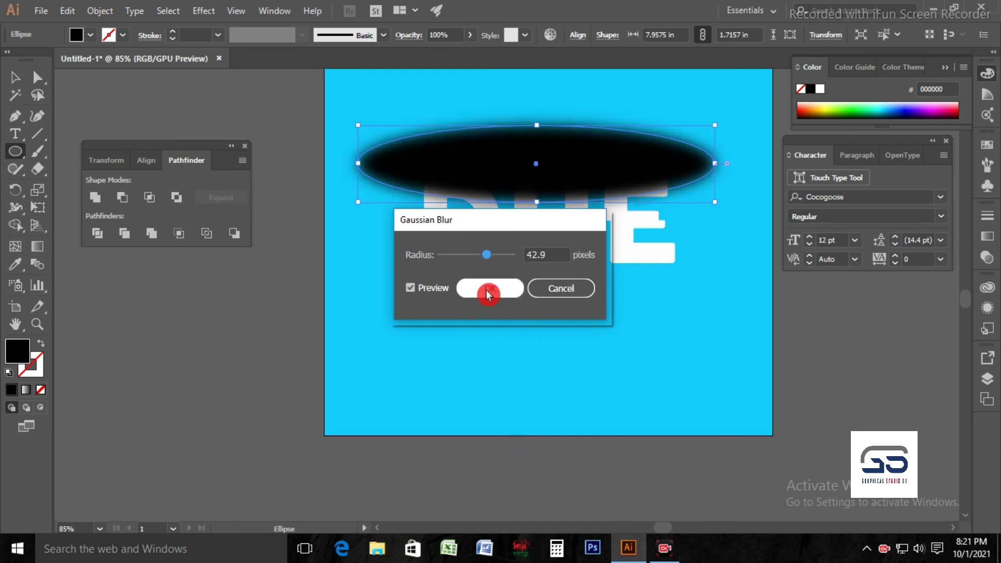
Step: Move the blurred ellipse to the empty area below the DUE letters
{"action": "left_click", "coordinate": [15, 77]}
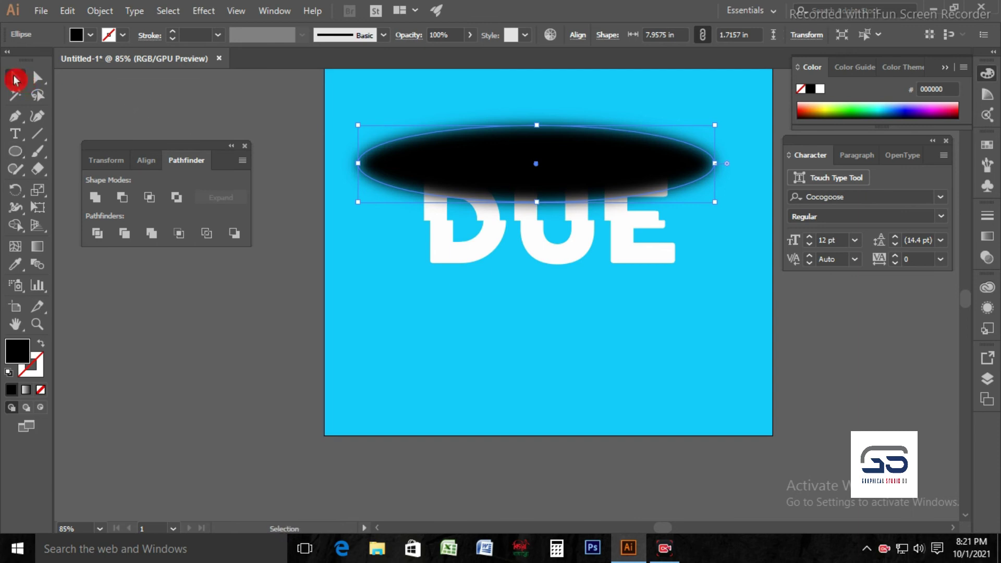
{"action": "left_click", "coordinate": [262, 117]}
{"action": "left_click_drag", "start_coordinate": [461, 244], "coordinate": [482, 379]}
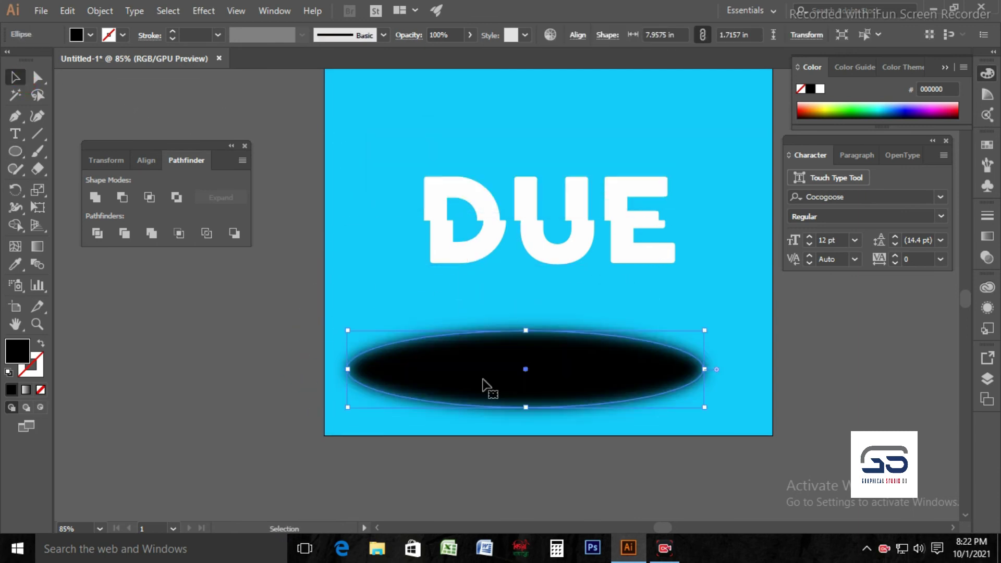
Step: Draw a rectangle over the upper half of the blurred ellipse, as wide as the ellipse and ending at its horizontal centre line
{"action": "left_click", "coordinate": [16, 118]}
{"action": "left_click", "coordinate": [18, 154]}
{"action": "left_click_drag", "start_coordinate": [17, 155], "coordinate": [57, 150]}
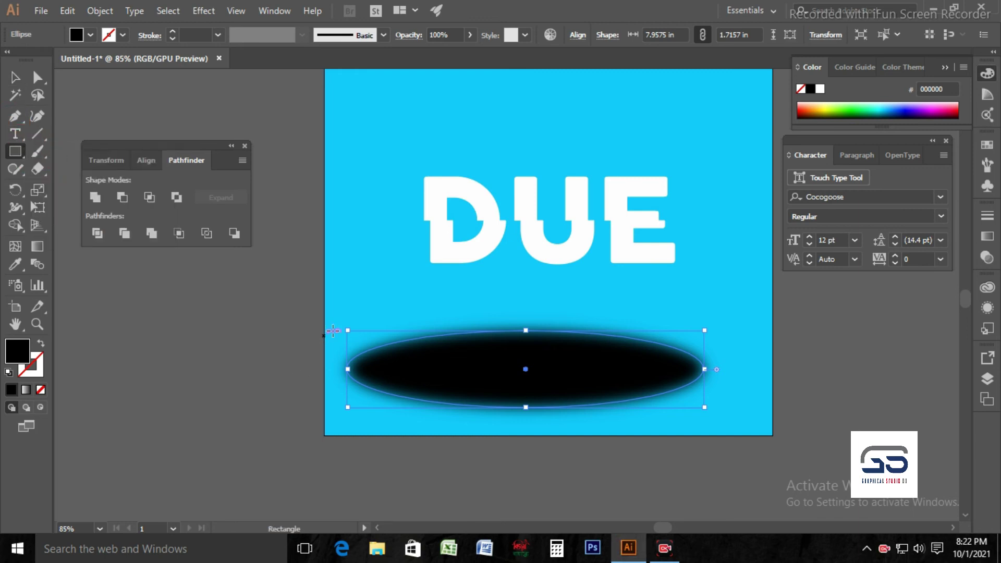
{"action": "left_click", "coordinate": [14, 77]}
{"action": "left_click", "coordinate": [145, 292]}
{"action": "left_click", "coordinate": [16, 151]}
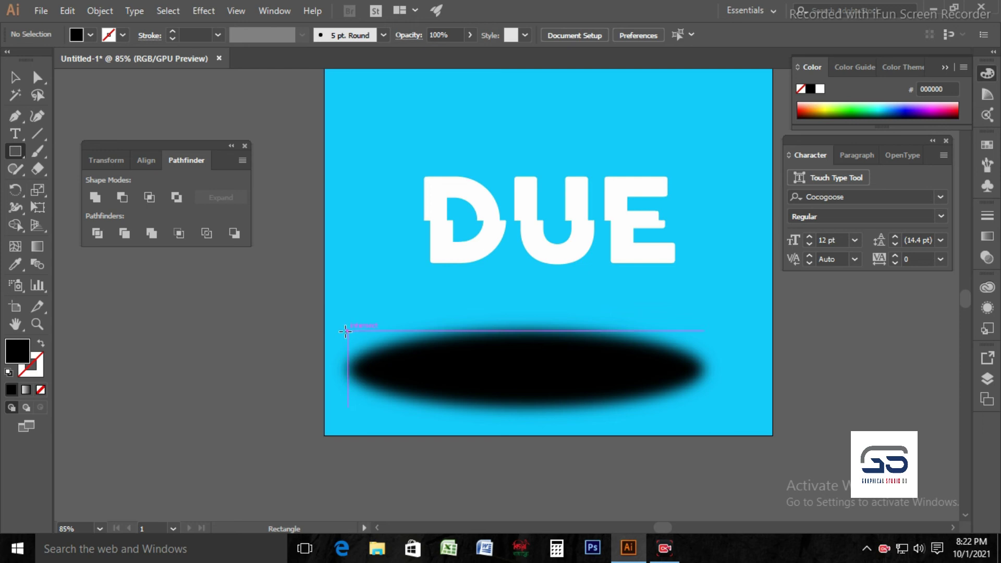
{"action": "left_click_drag", "start_coordinate": [348, 330], "coordinate": [705, 371]}
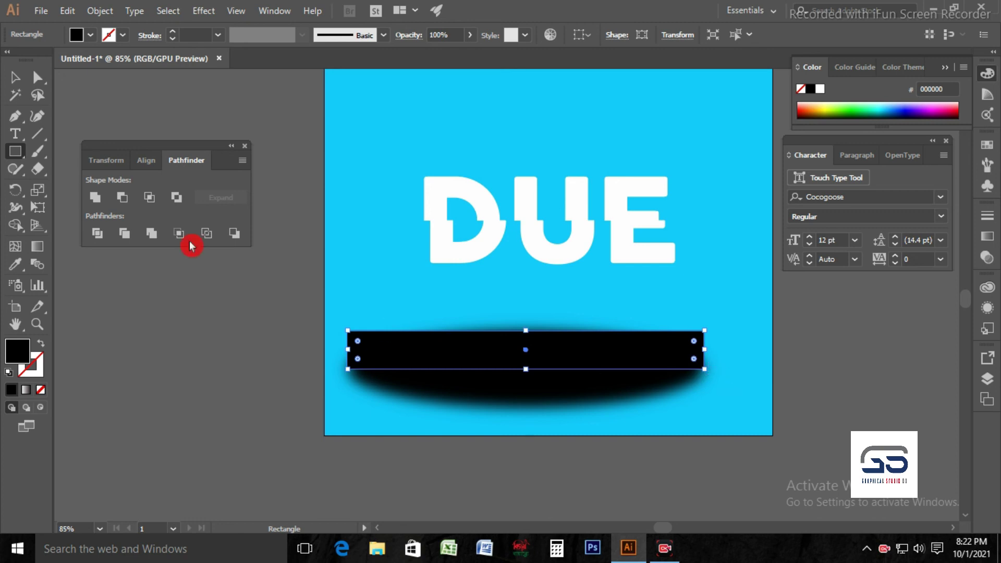
Step: Try to clip the blurred ellipse with the rectangle using a clipping mask, and undo it
{"action": "left_click", "coordinate": [16, 77]}
{"action": "left_click_drag", "start_coordinate": [391, 288], "coordinate": [473, 403]}
{"action": "right_click", "coordinate": [481, 346]}
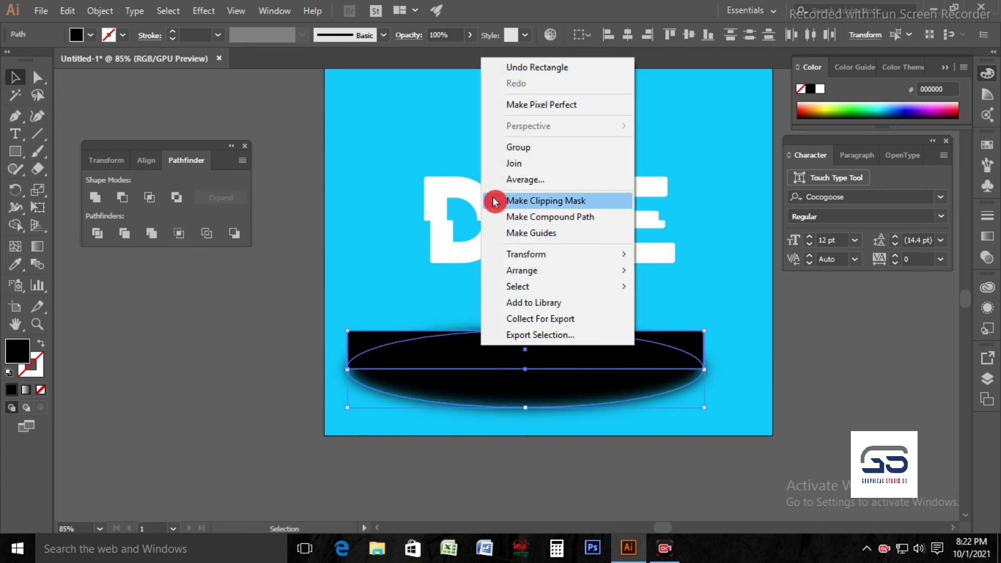
{"action": "left_click", "coordinate": [559, 204]}
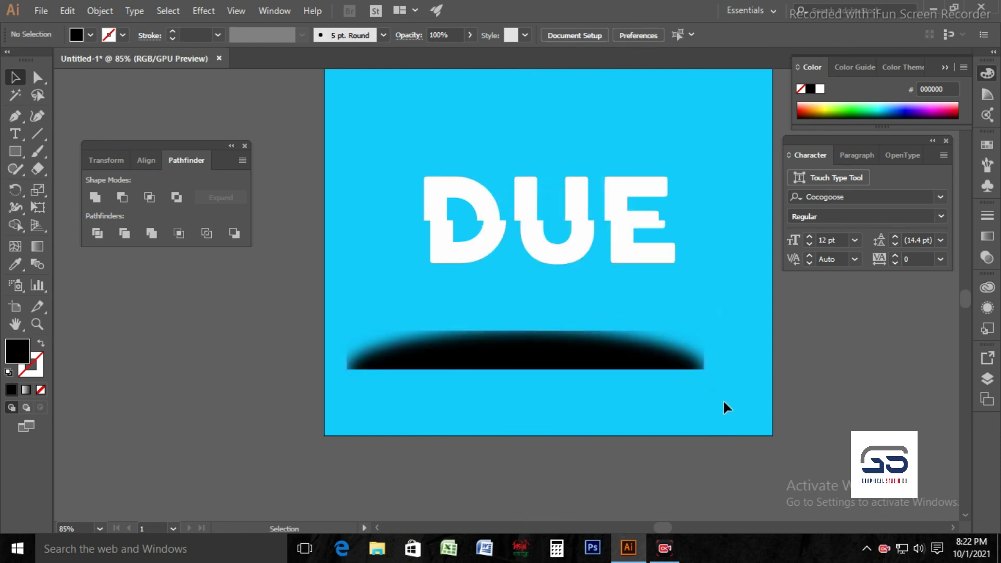
{"action": "key", "text": "ctrl+z"}
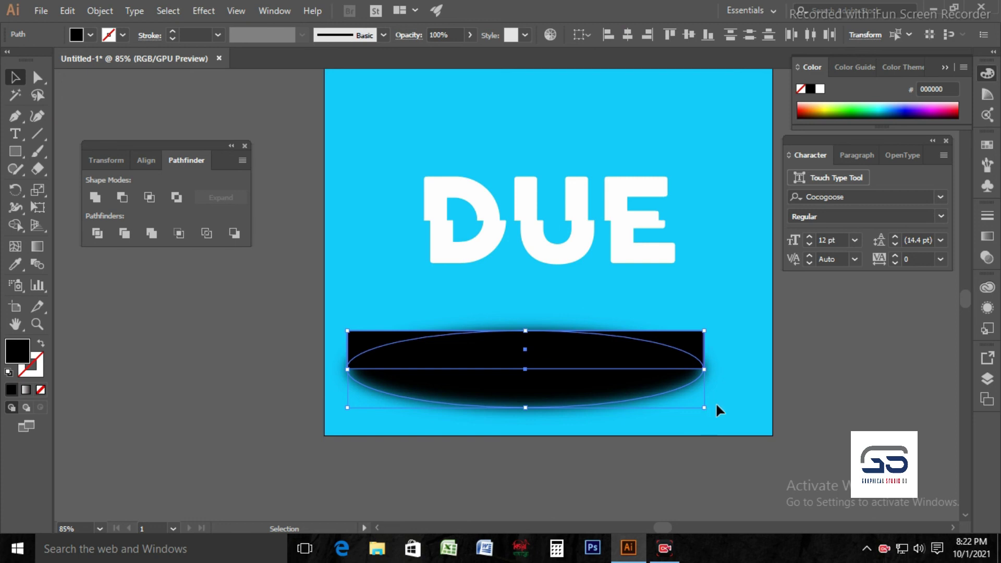
Step: Extend the rectangle's upper edge past the blurred top of the ellipse
{"action": "left_click", "coordinate": [725, 387]}
{"action": "left_click", "coordinate": [678, 350]}
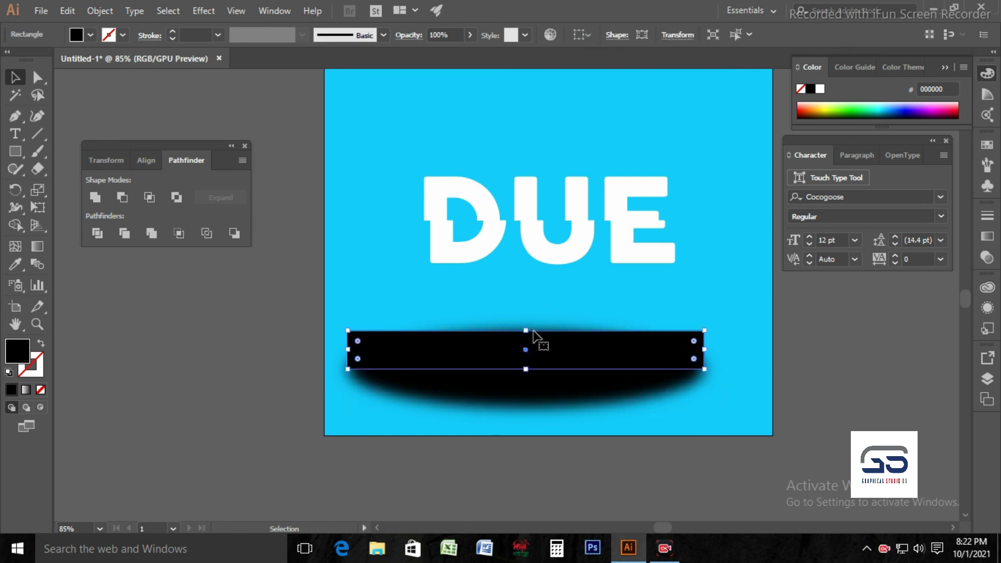
{"action": "left_click_drag", "start_coordinate": [526, 329], "coordinate": [525, 316]}
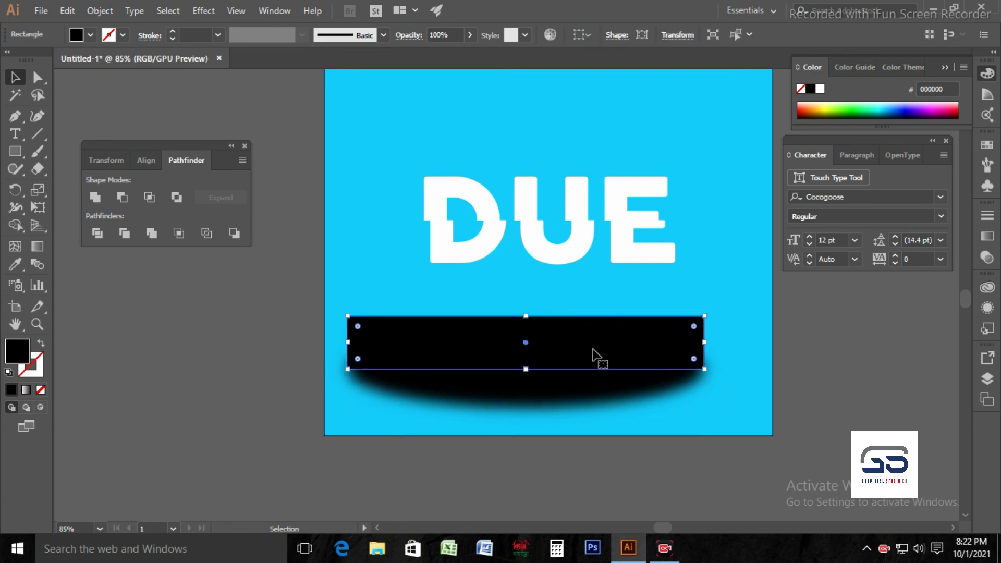
Step: Select the extended rectangle with the blurred ellipse and make a clipping mask that keeps only the ellipse's upper half
{"action": "left_click", "coordinate": [746, 377]}
{"action": "left_click_drag", "start_coordinate": [358, 284], "coordinate": [526, 377]}
{"action": "right_click", "coordinate": [518, 347]}
{"action": "left_click", "coordinate": [560, 202]}
{"action": "left_click", "coordinate": [655, 334]}
Step: Move the clipped shadow onto the upper halves of DUE, scale it down and align its flat edge with the slice line
{"action": "left_click_drag", "start_coordinate": [625, 355], "coordinate": [617, 206]}
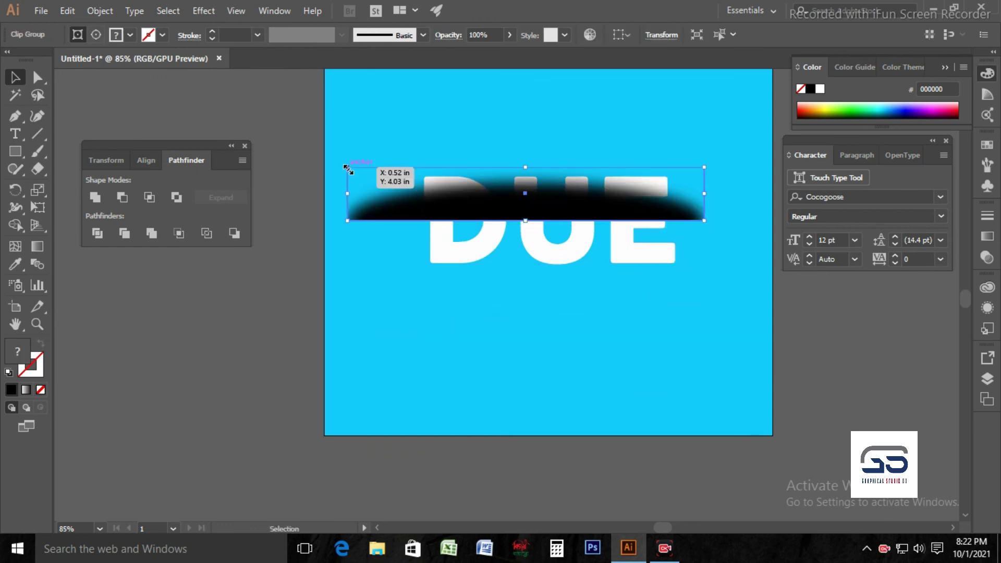
{"action": "left_click_drag", "start_coordinate": [347, 167], "coordinate": [389, 174]}
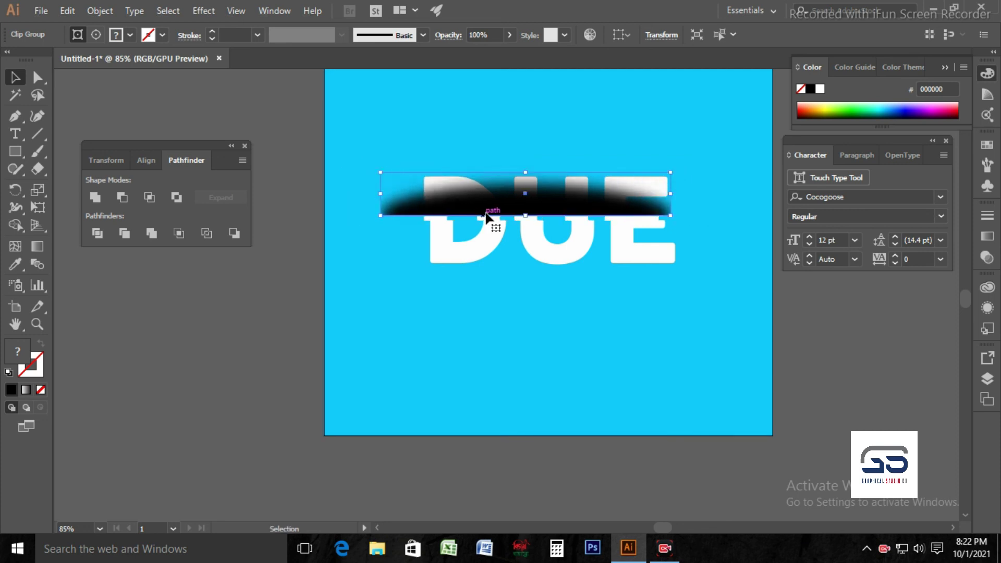
{"action": "left_click_drag", "start_coordinate": [494, 204], "coordinate": [528, 207]}
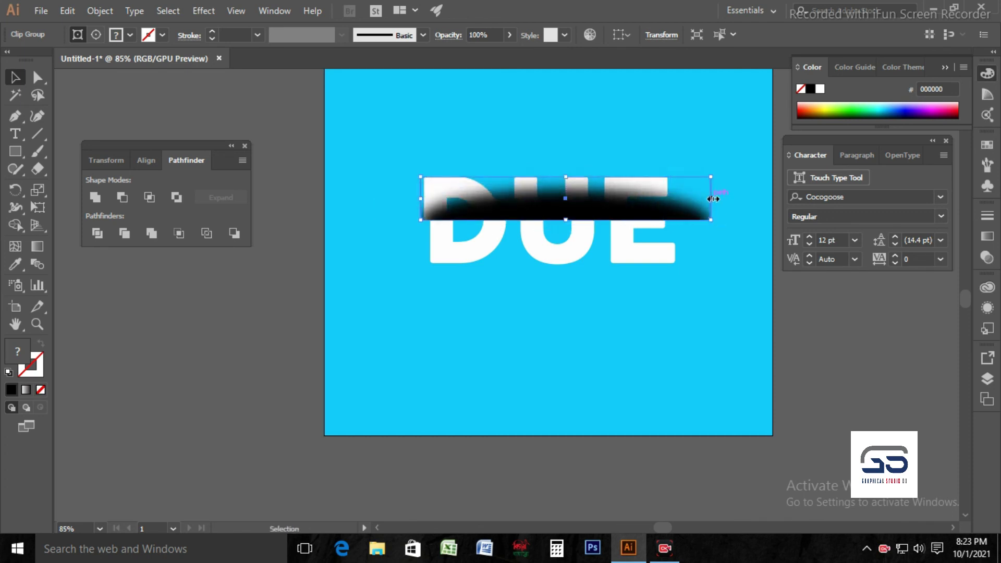